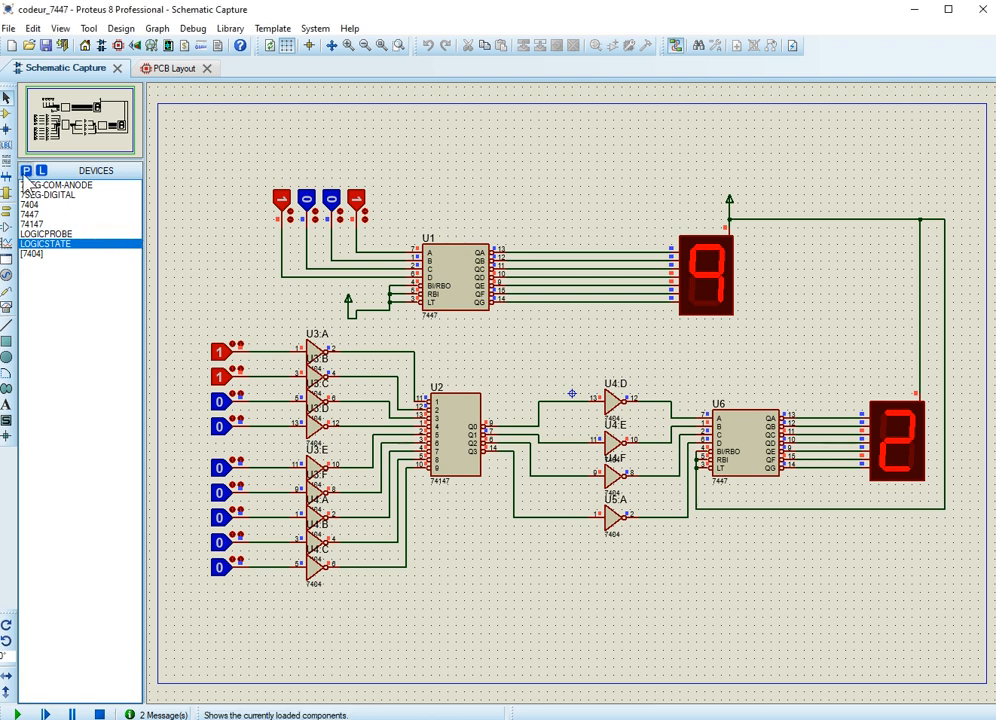
Step: Search the device library for "coder" and preview the 10161, 10165 and 4028 parts
{"action": "left_click_drag", "start_coordinate": [2, 105], "coordinate": [660, 117]}
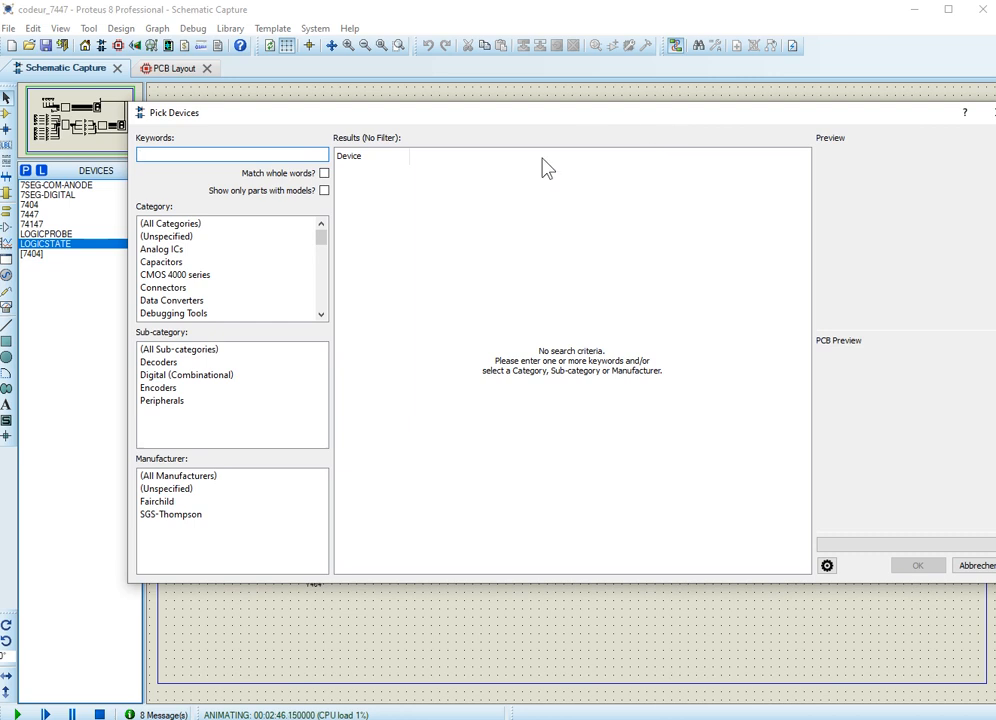
{"action": "left_click", "coordinate": [173, 153]}
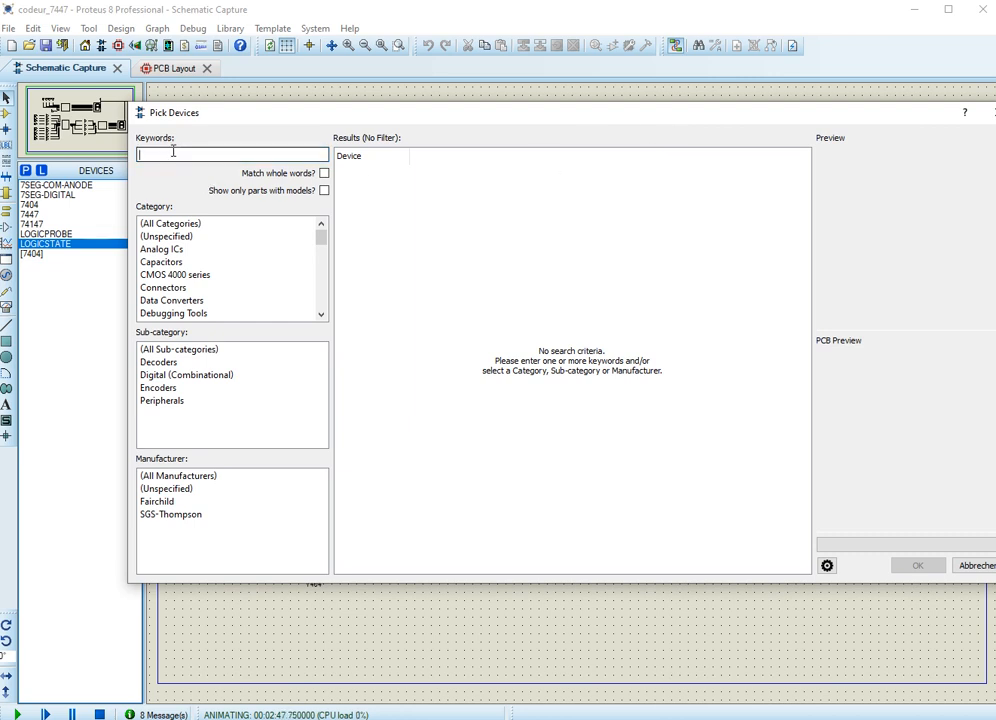
{"action": "type", "text": "coder"}
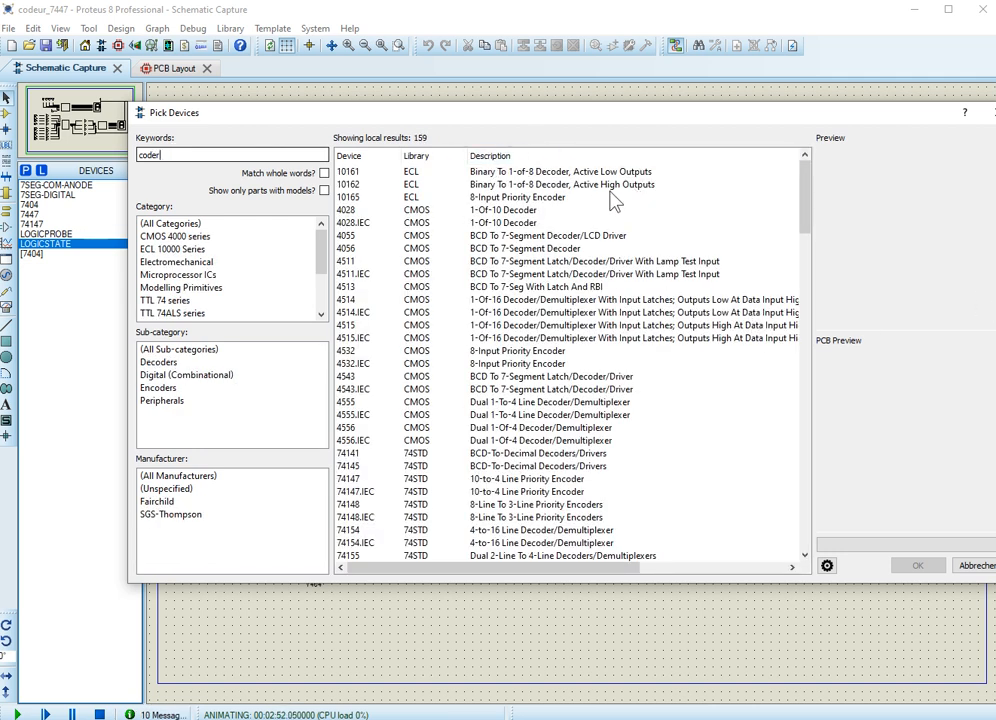
{"action": "left_click", "coordinate": [551, 176]}
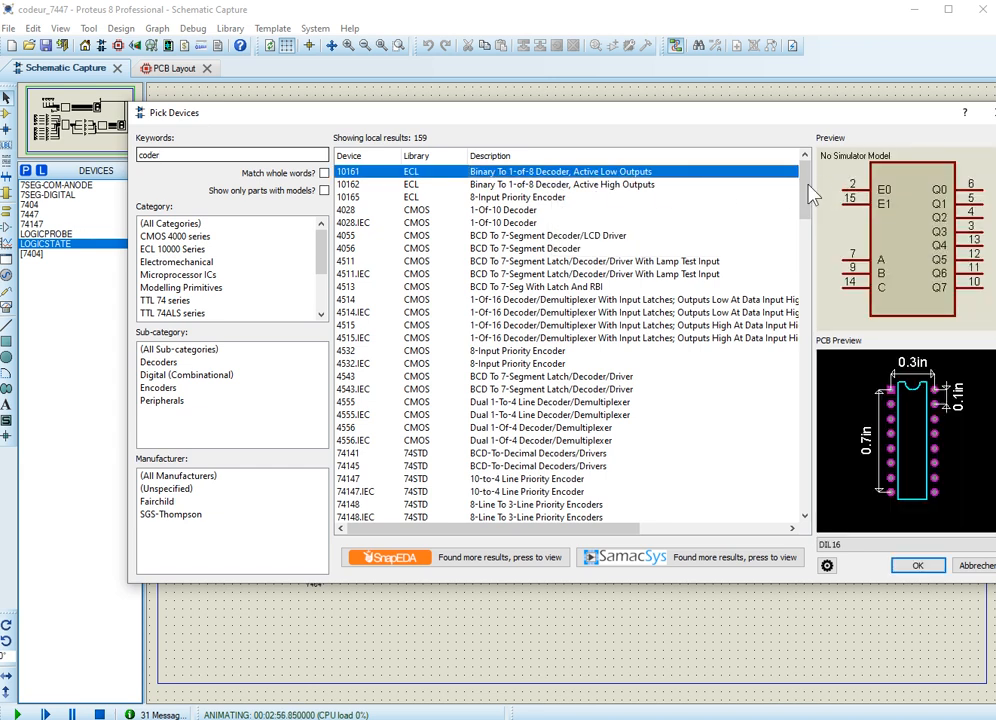
{"action": "left_click_drag", "start_coordinate": [826, 113], "coordinate": [746, 107]}
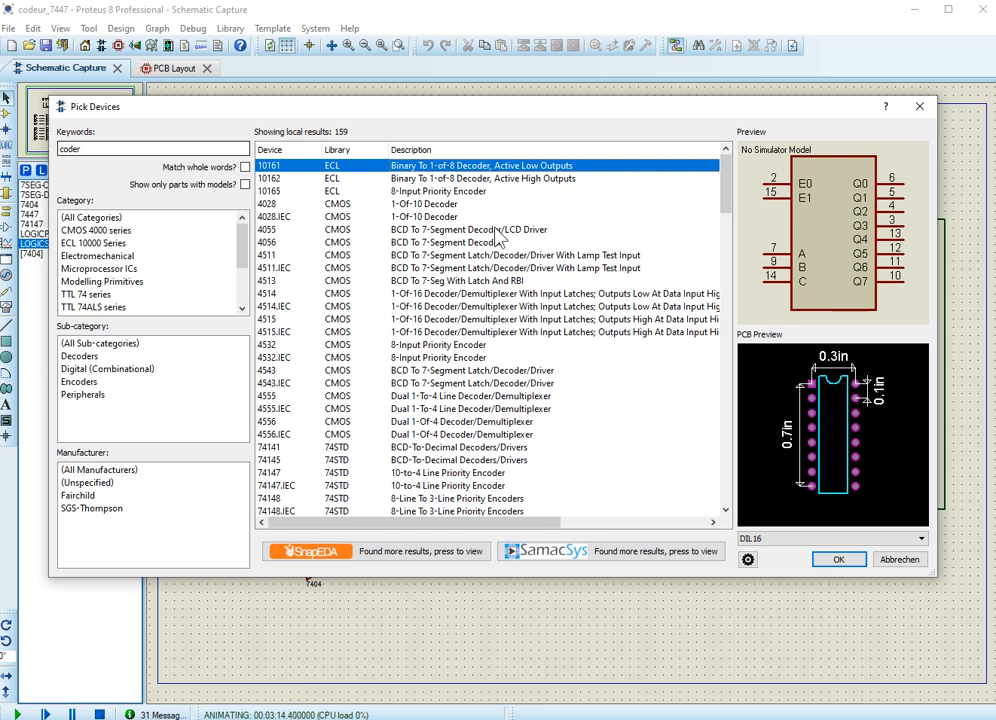
{"action": "left_click", "coordinate": [495, 191]}
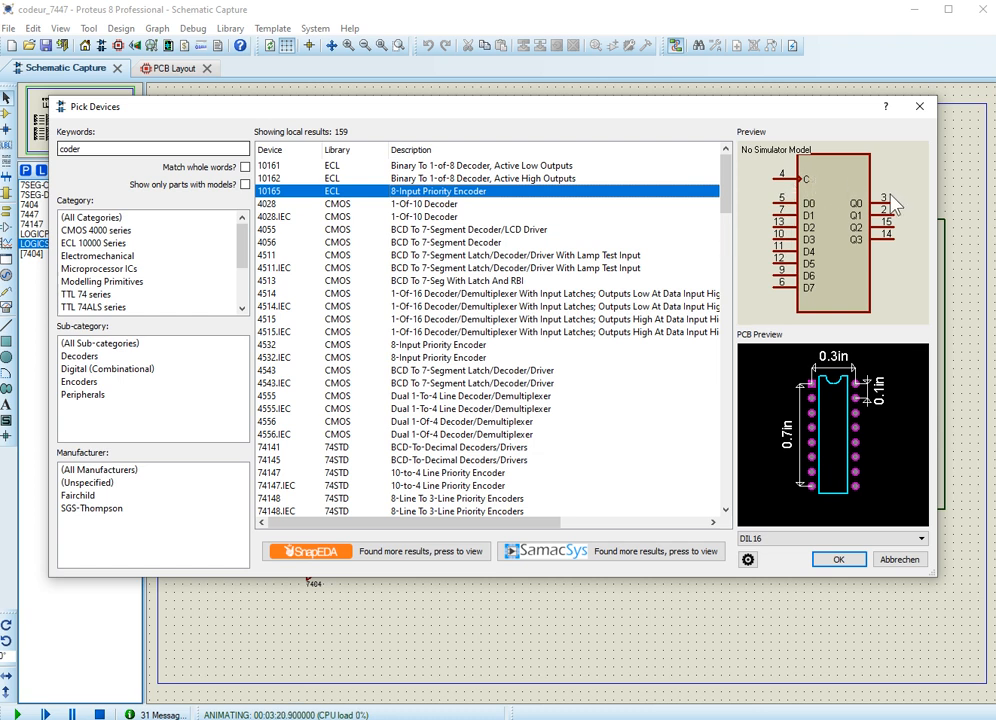
{"action": "left_click", "coordinate": [437, 206]}
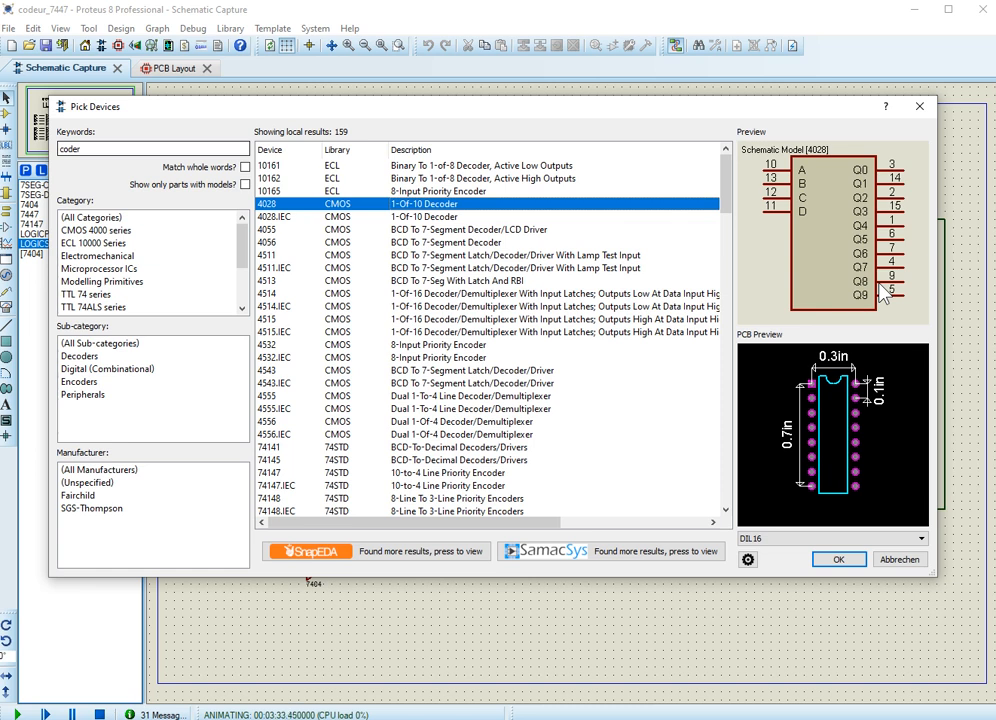
Step: Add the 74141 BCD-to-decimal decoder to the project's device list and close the device picker
{"action": "scroll", "coordinate": [490, 320], "scroll_direction": "down", "scroll_amount": 1}
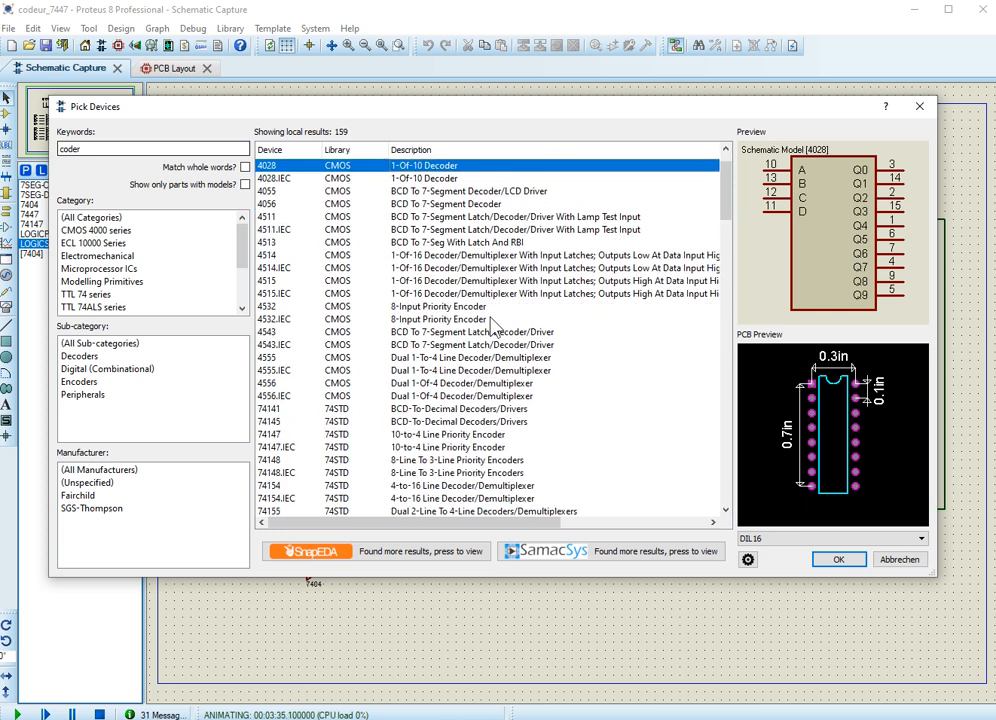
{"action": "scroll", "coordinate": [490, 320], "scroll_direction": "down", "scroll_amount": 2}
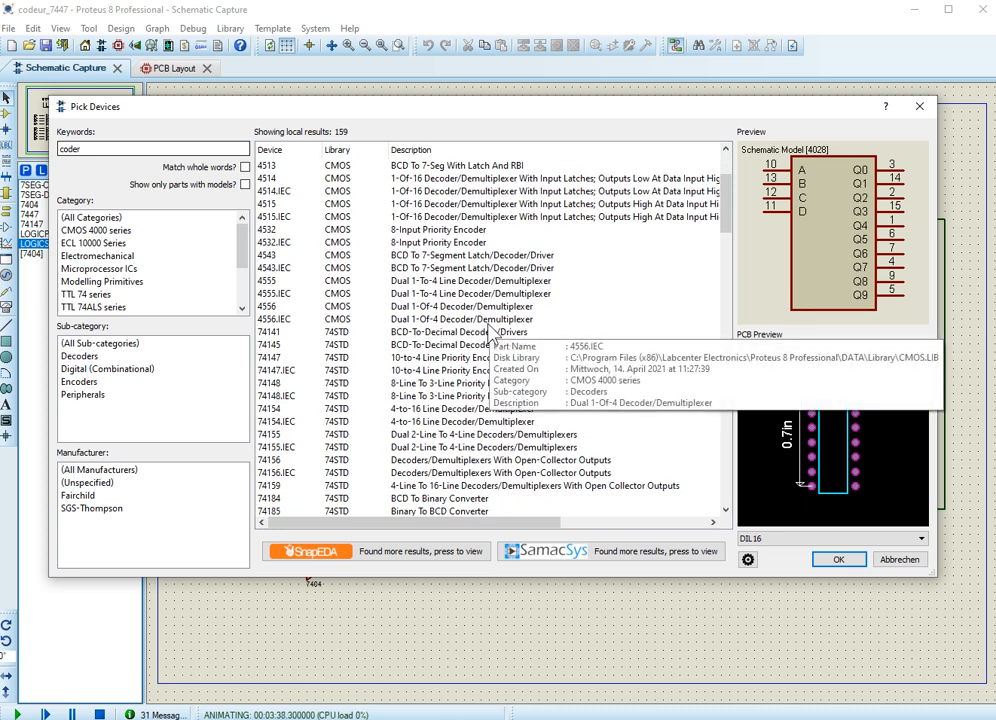
{"action": "scroll", "coordinate": [490, 333], "scroll_direction": "down", "scroll_amount": 1}
{"action": "left_click", "coordinate": [440, 295]}
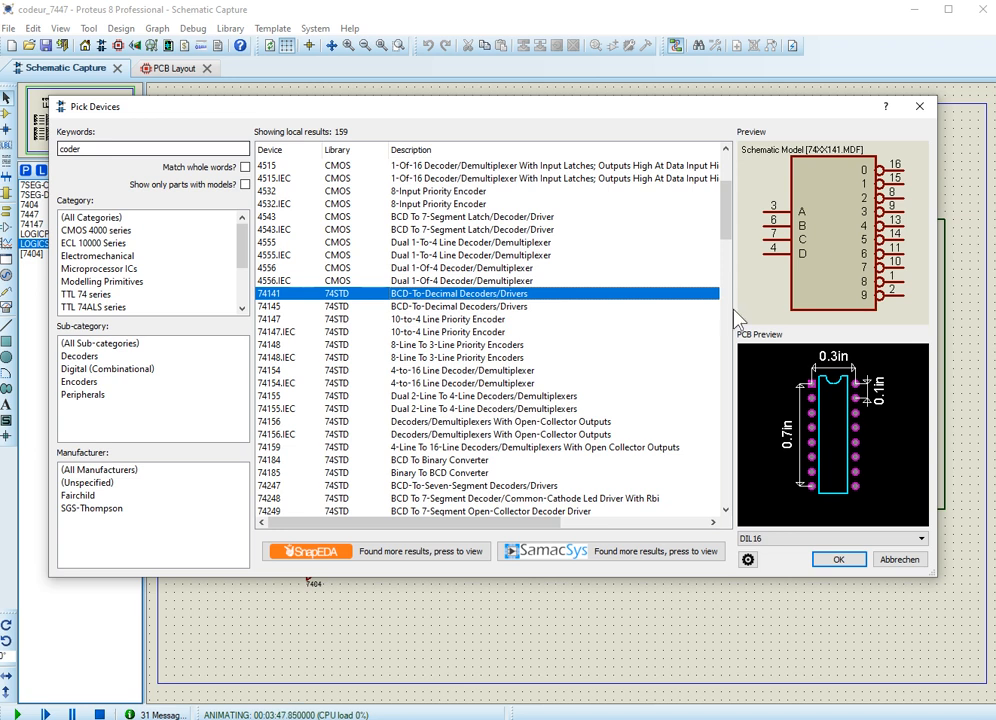
{"action": "scroll", "coordinate": [572, 370], "scroll_direction": "down", "scroll_amount": 3}
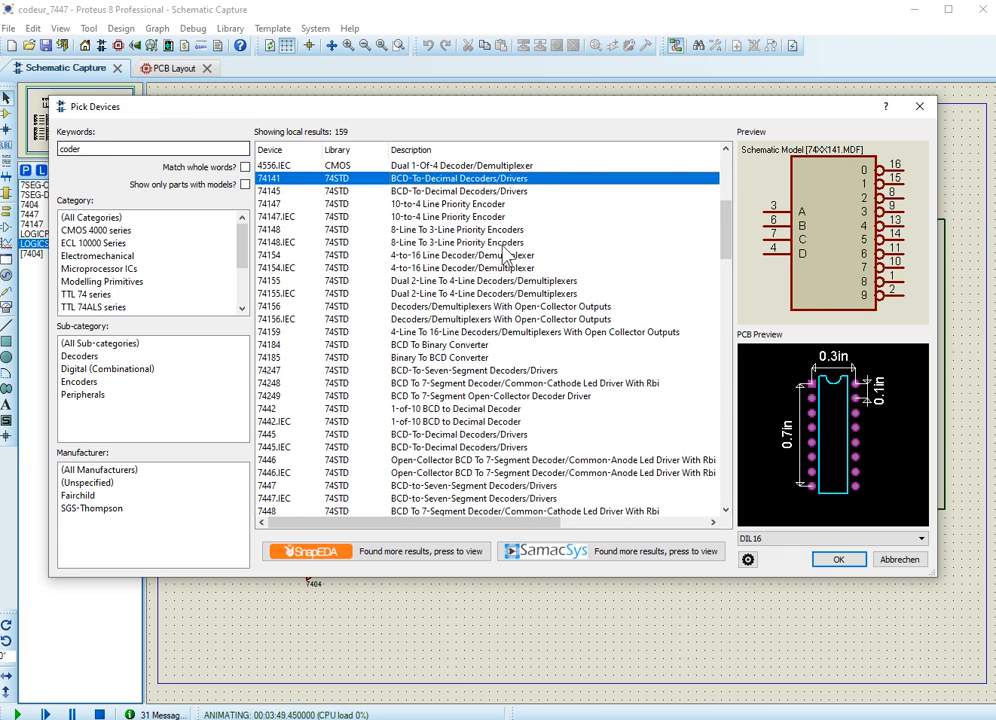
{"action": "double_click", "coordinate": [332, 178]}
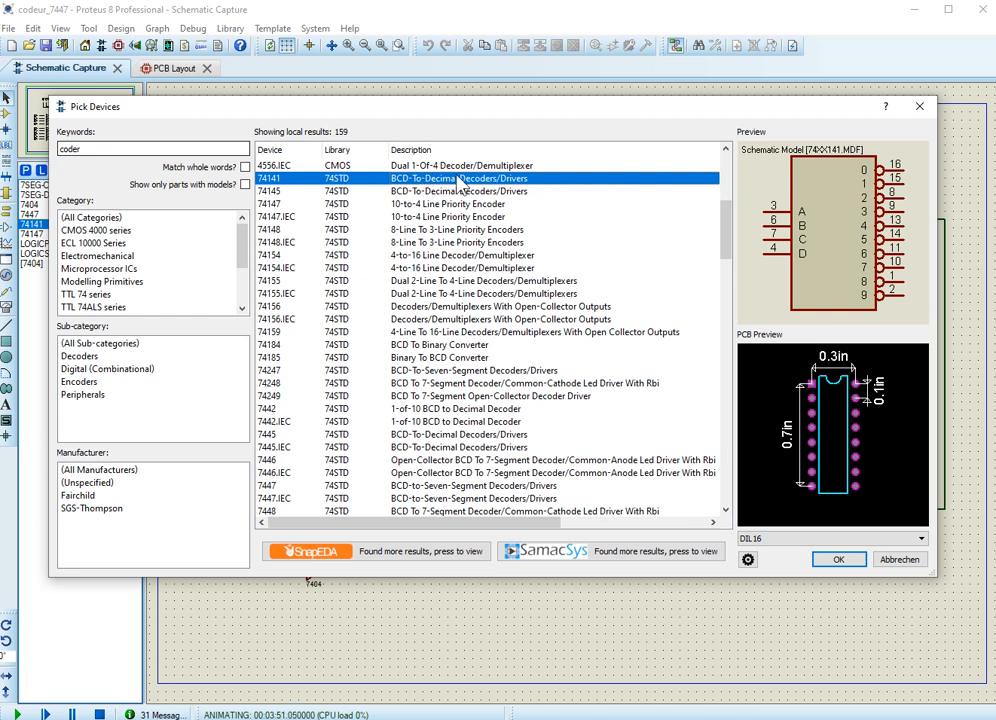
{"action": "left_click", "coordinate": [920, 107]}
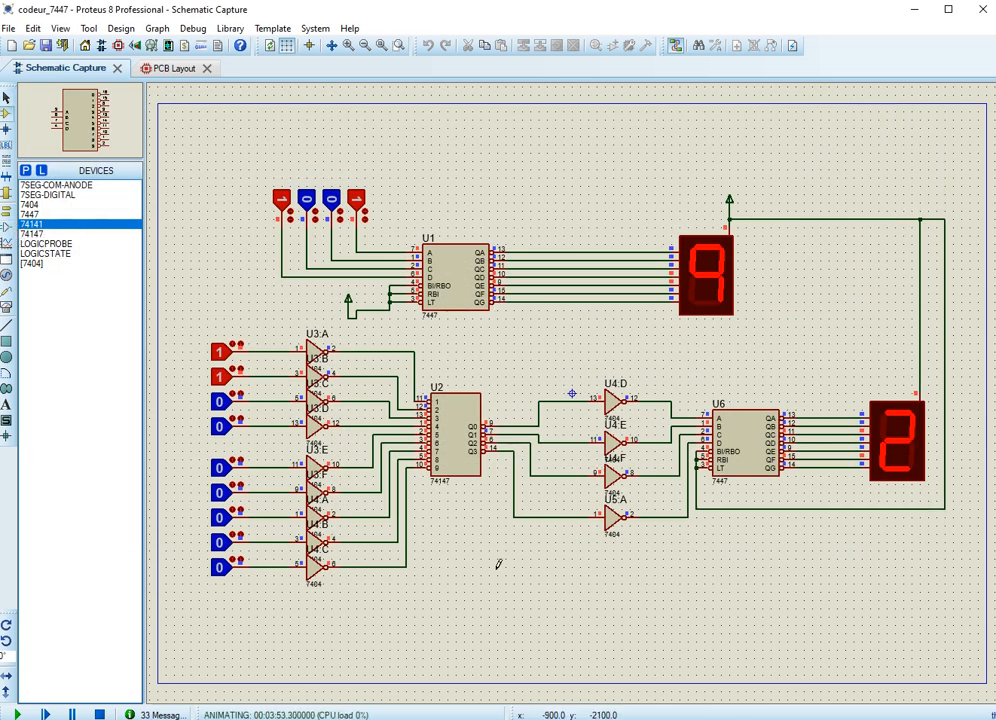
Step: Stop the running simulation and place the 74141 decoder on the schematic below encoder U2
{"action": "key", "text": "F12"}
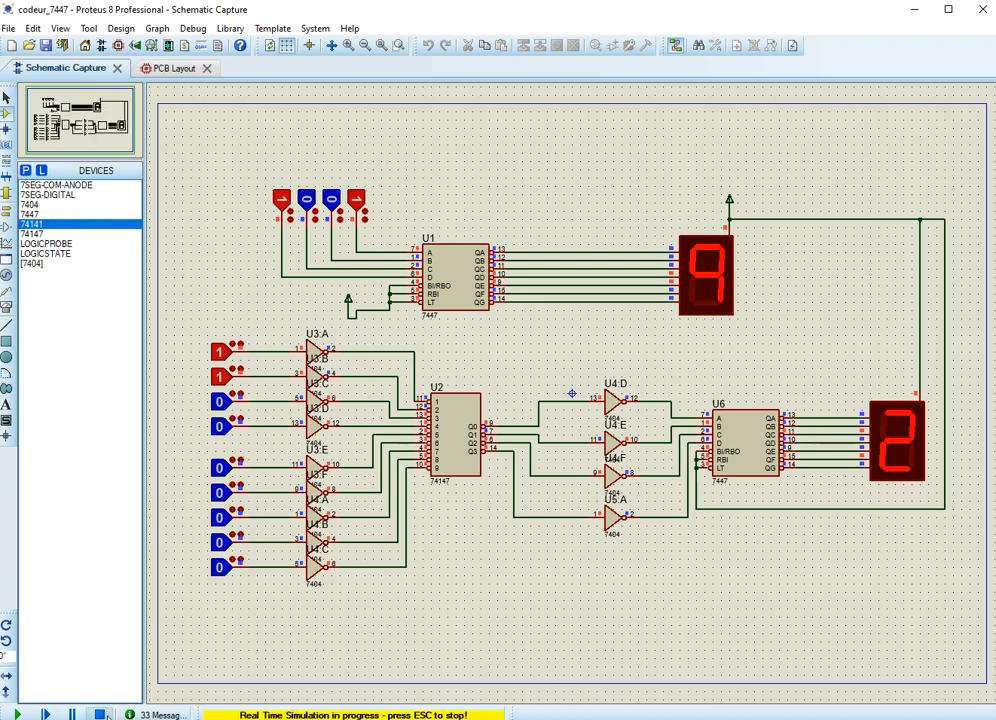
{"action": "left_click", "coordinate": [99, 714]}
{"action": "left_click", "coordinate": [465, 638]}
{"action": "left_click", "coordinate": [441, 632]}
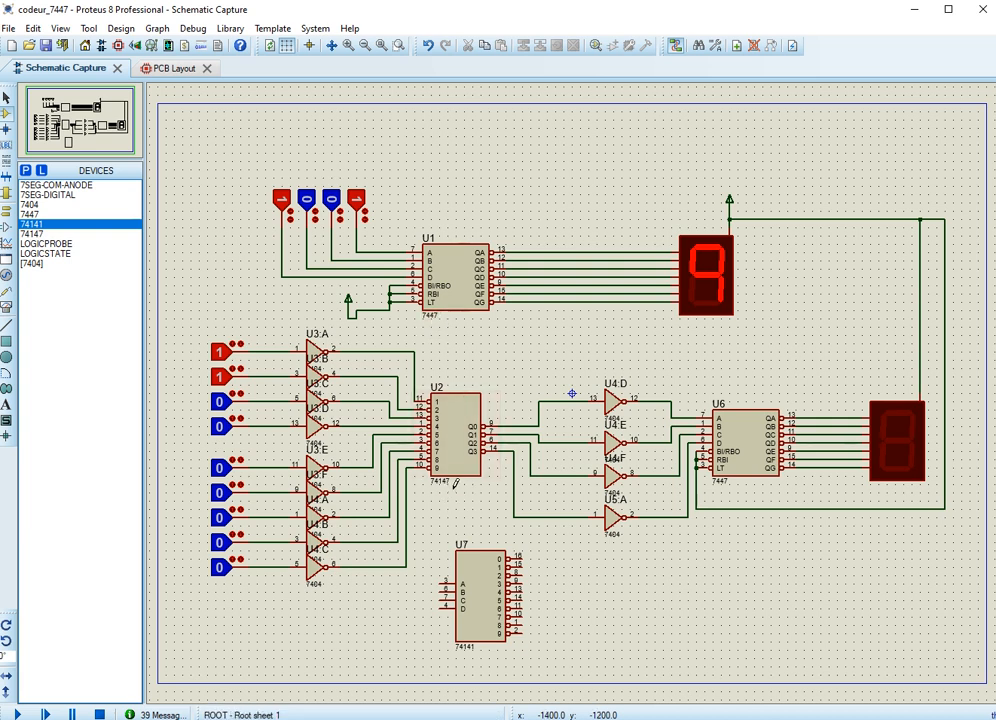
Step: Run the simulation and test decoder U1 by toggling its four logic inputs, ending with D and A at 1, C and B at 0
{"action": "left_click", "coordinate": [15, 714]}
{"action": "left_click", "coordinate": [281, 199]}
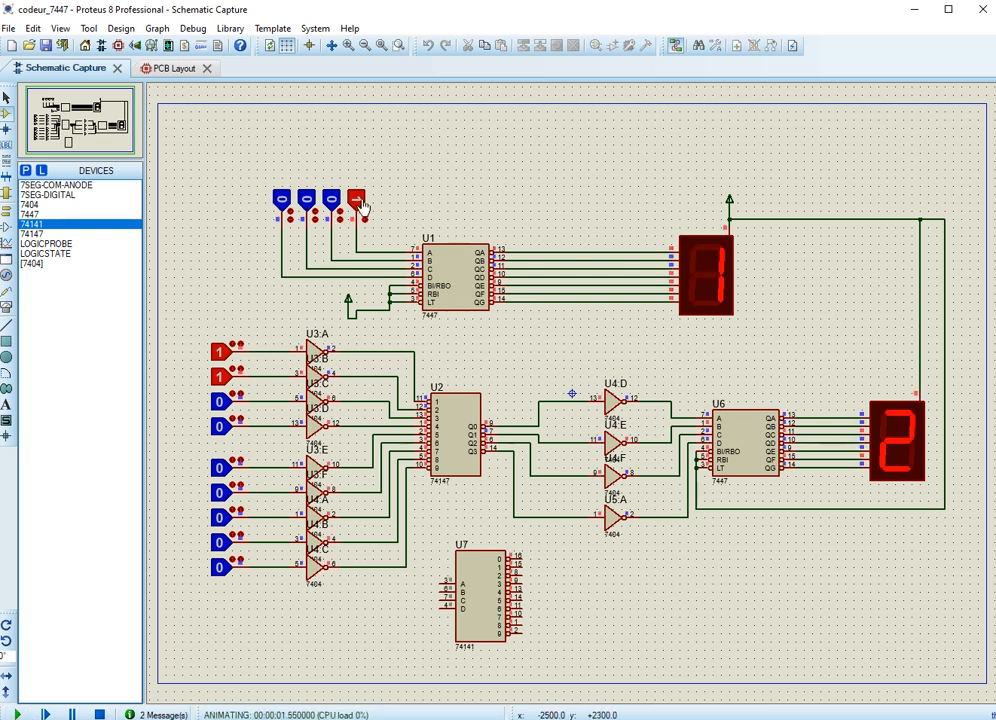
{"action": "left_click", "coordinate": [358, 201]}
{"action": "left_click", "coordinate": [357, 204]}
{"action": "left_click", "coordinate": [330, 212]}
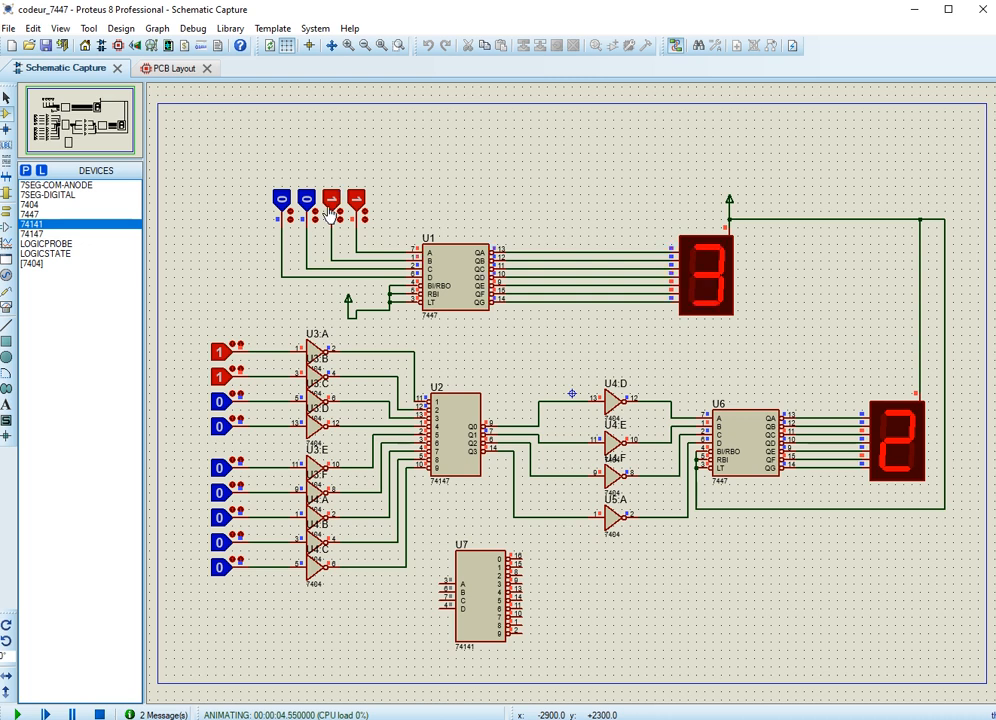
{"action": "left_click", "coordinate": [308, 205]}
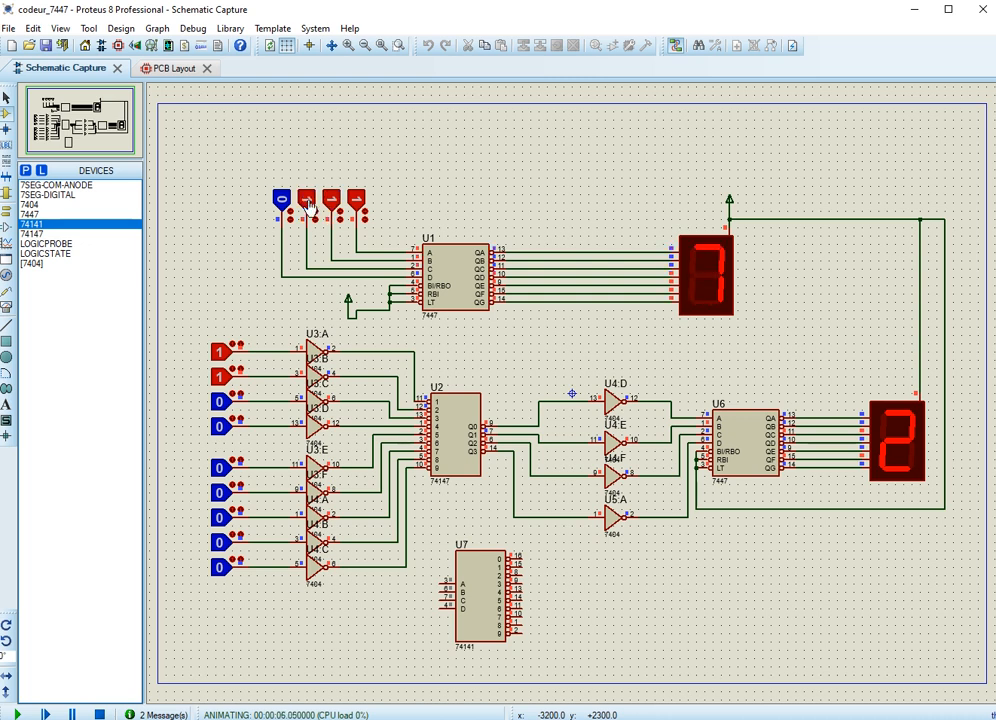
{"action": "left_click", "coordinate": [283, 205]}
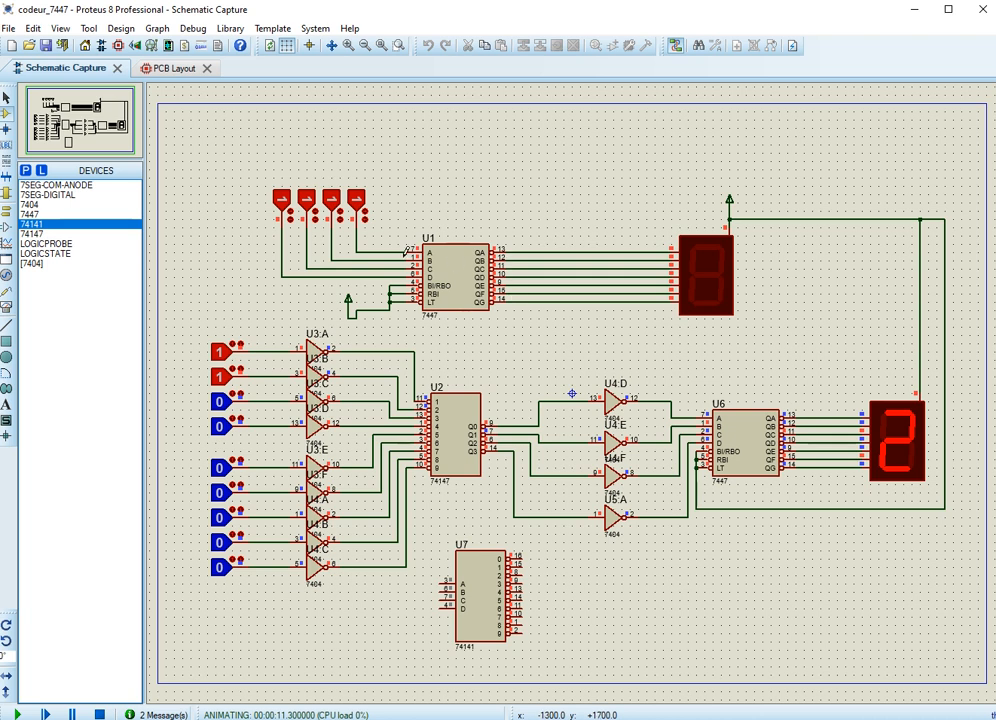
{"action": "left_click", "coordinate": [306, 199]}
{"action": "left_click", "coordinate": [331, 199]}
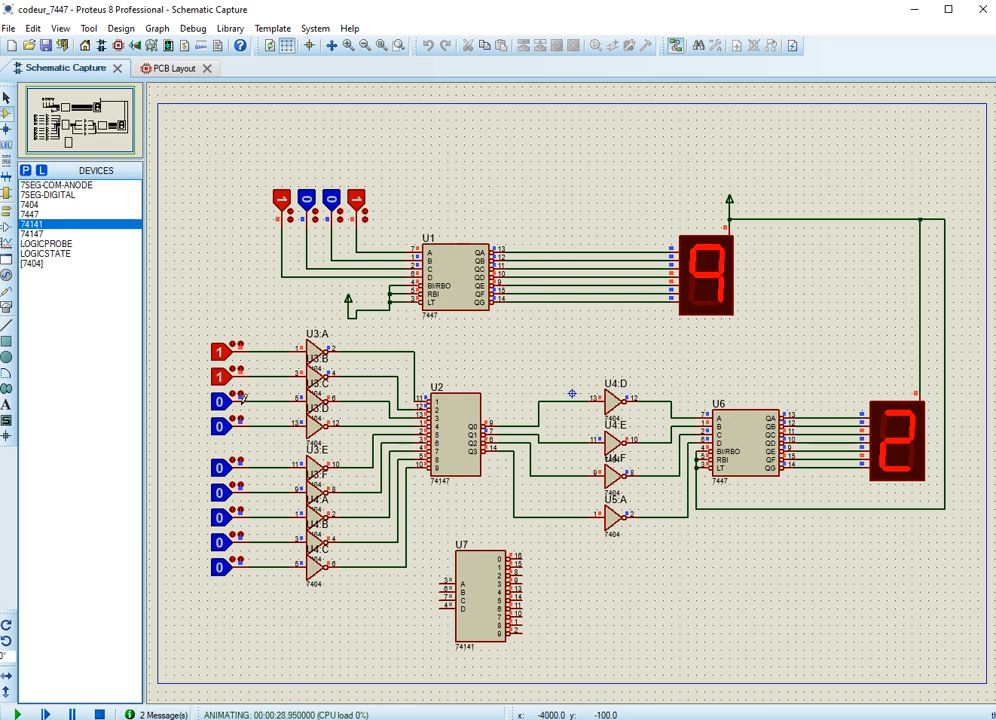
Step: Toggle the logic input of inverter U3:B to 0 and back to 1, and stop the simulation
{"action": "left_click", "coordinate": [221, 378]}
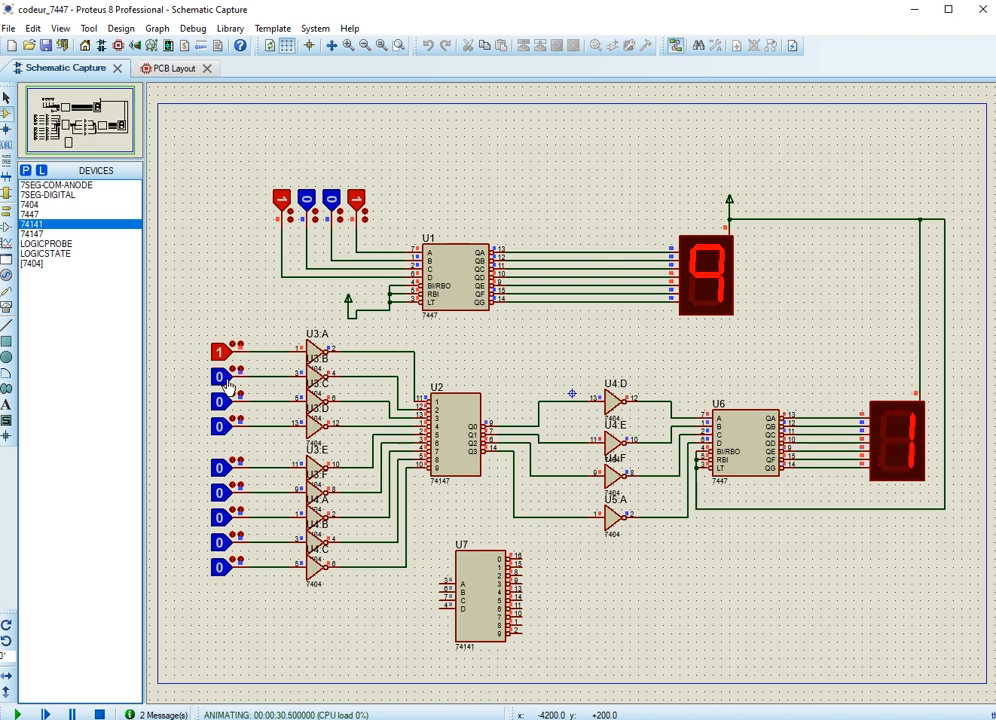
{"action": "left_click", "coordinate": [226, 382]}
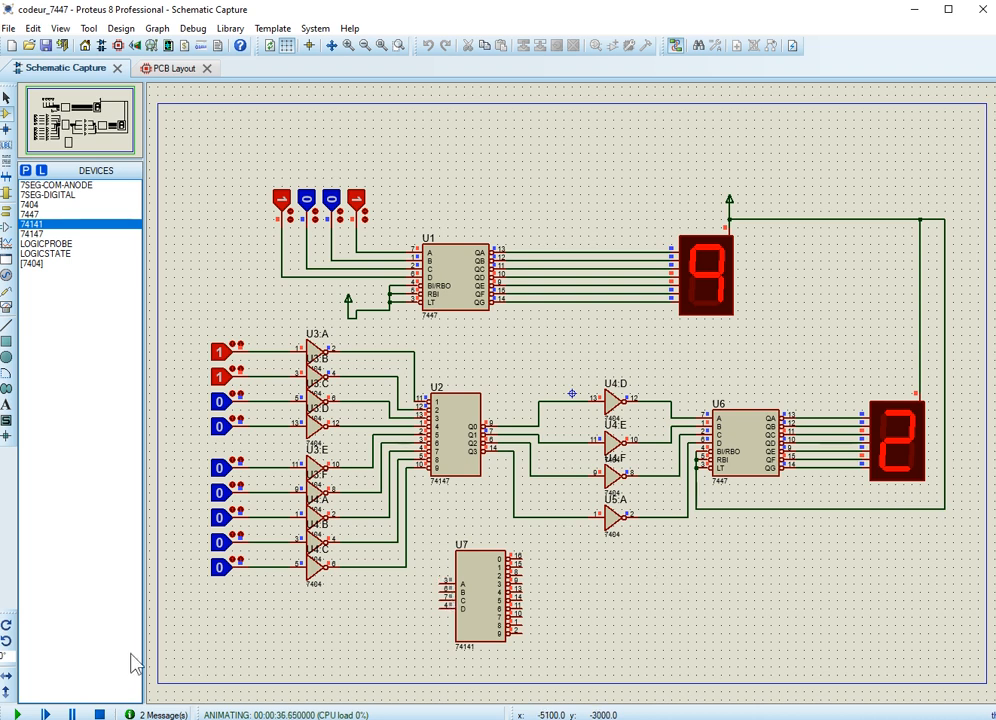
{"action": "left_click", "coordinate": [99, 715]}
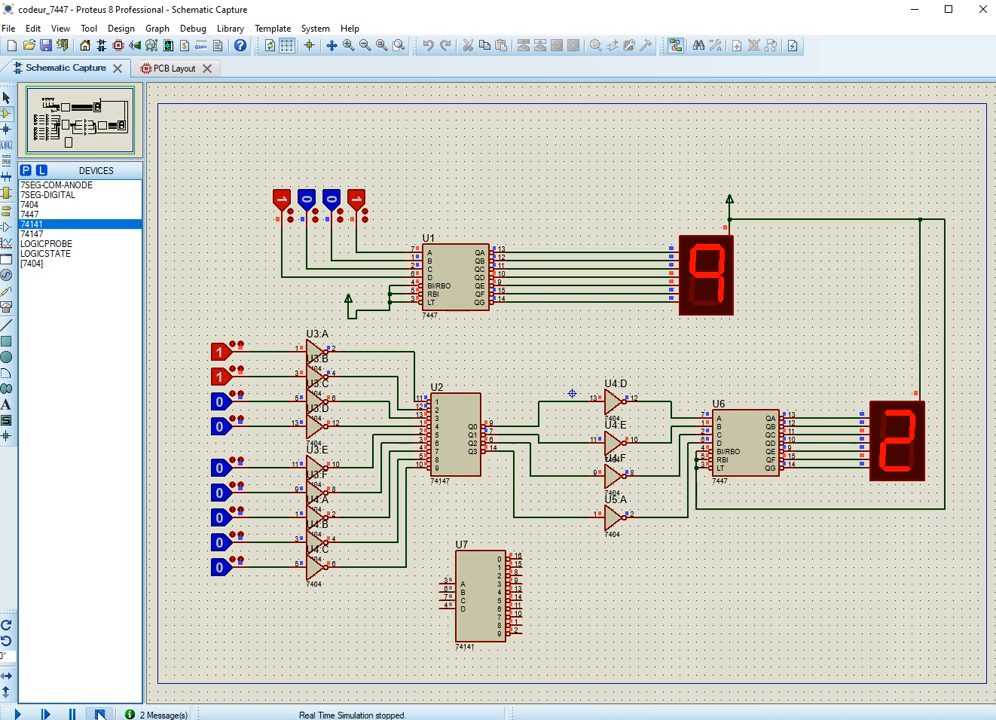
Step: Wire inputs A, B, C and D of U7 to the outputs of inverters U3:A, U3:B, U3:C and U3:D respectively
{"action": "left_click", "coordinate": [438, 581]}
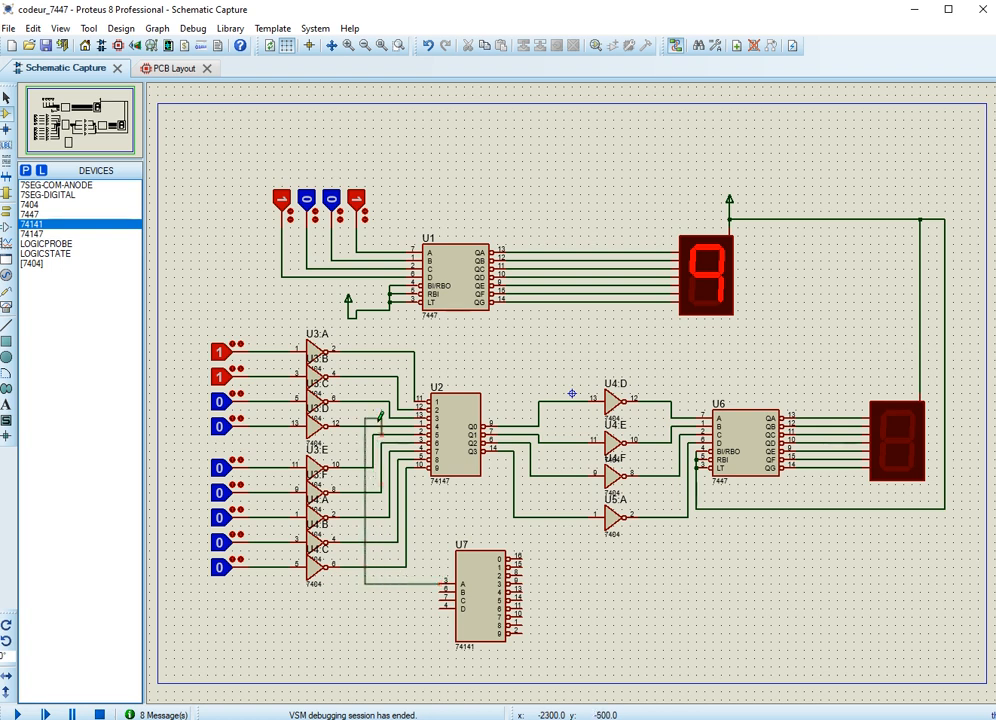
{"action": "left_click", "coordinate": [365, 352]}
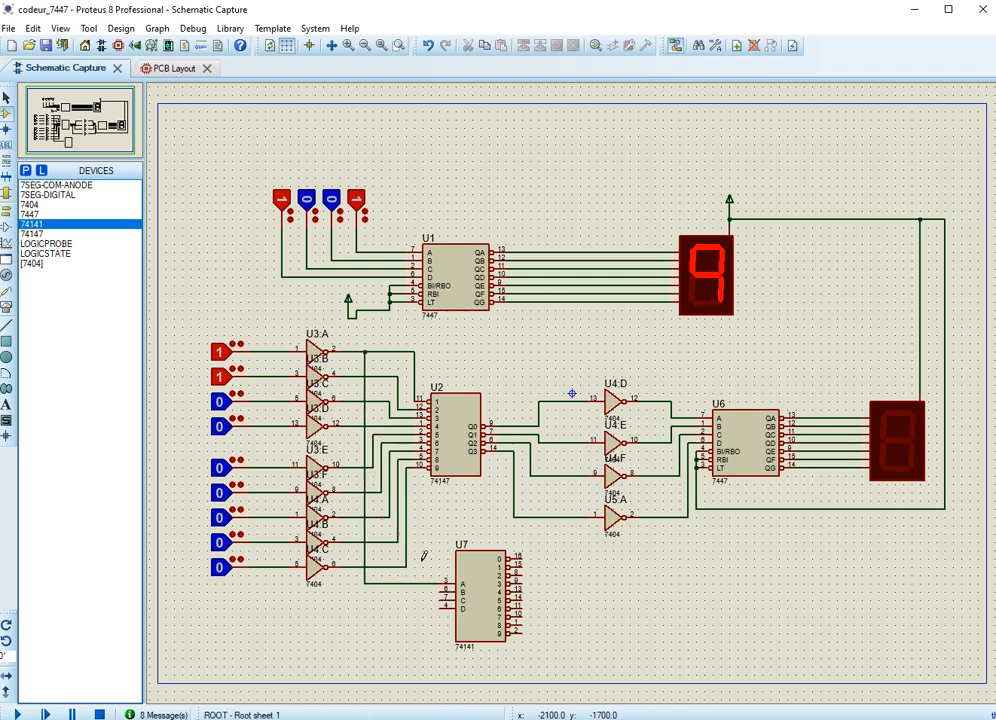
{"action": "left_click", "coordinate": [441, 590]}
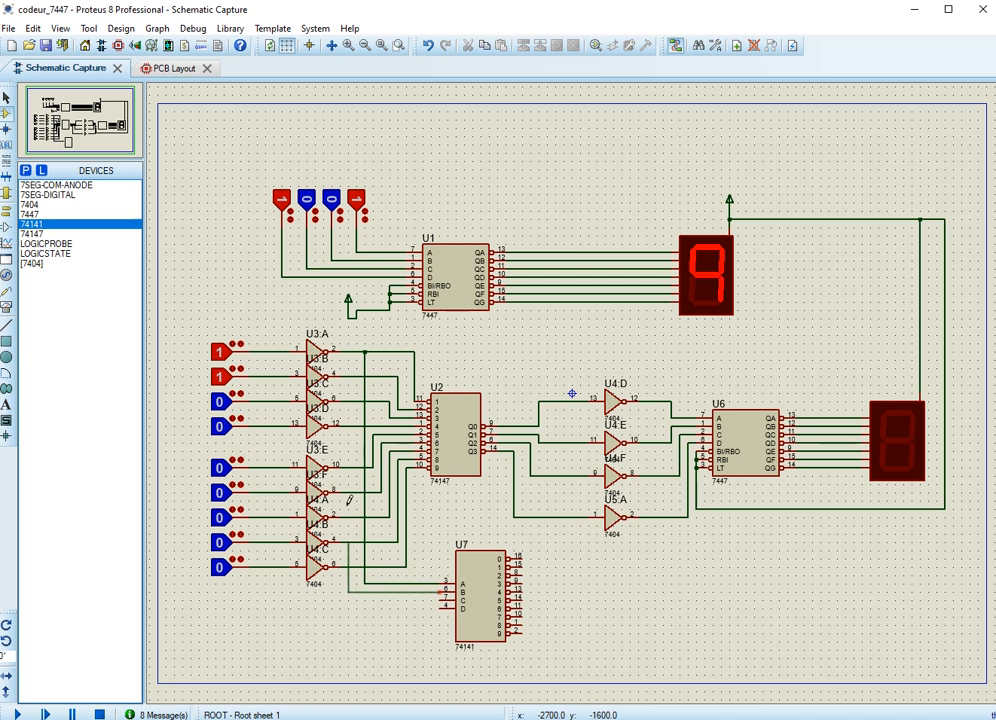
{"action": "right_click", "coordinate": [358, 373]}
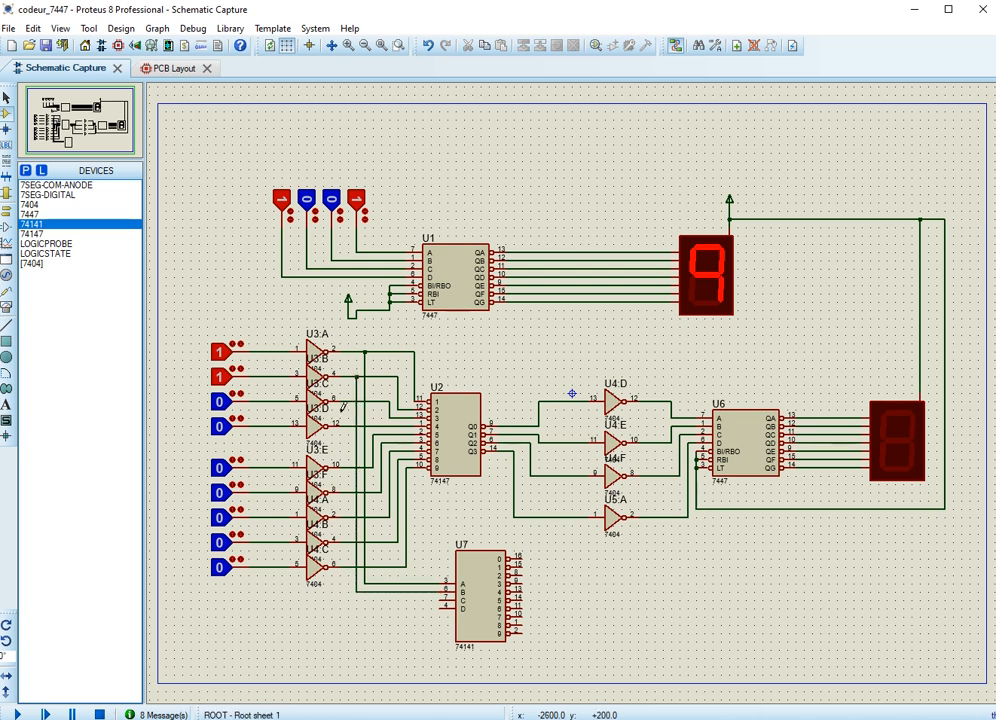
{"action": "left_click", "coordinate": [438, 599]}
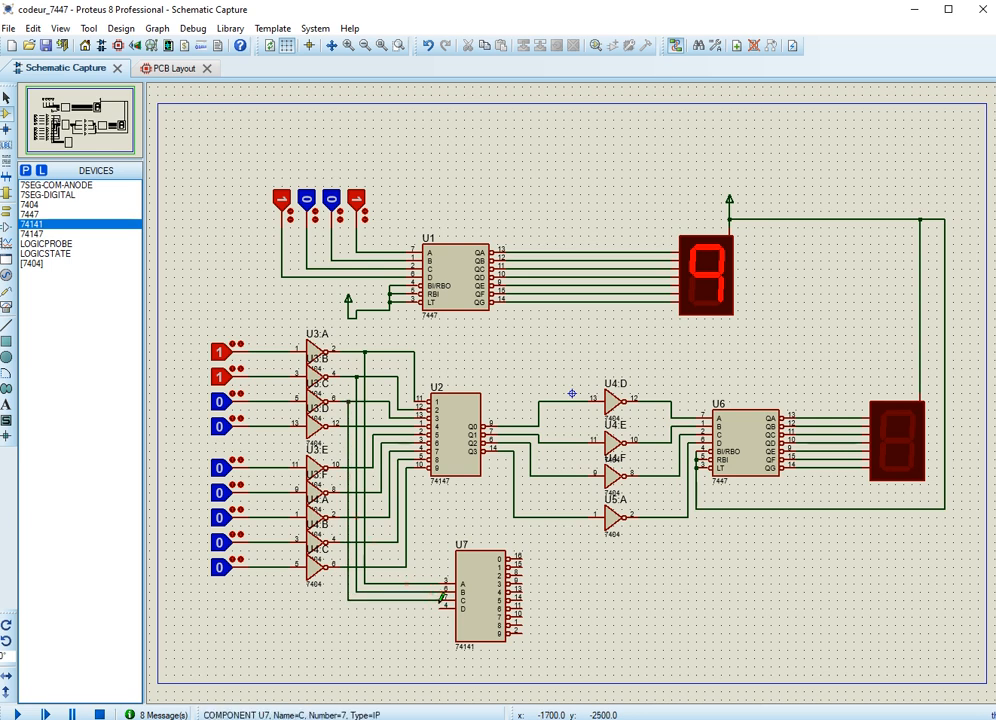
{"action": "left_click", "coordinate": [428, 605]}
{"action": "left_click", "coordinate": [338, 460]}
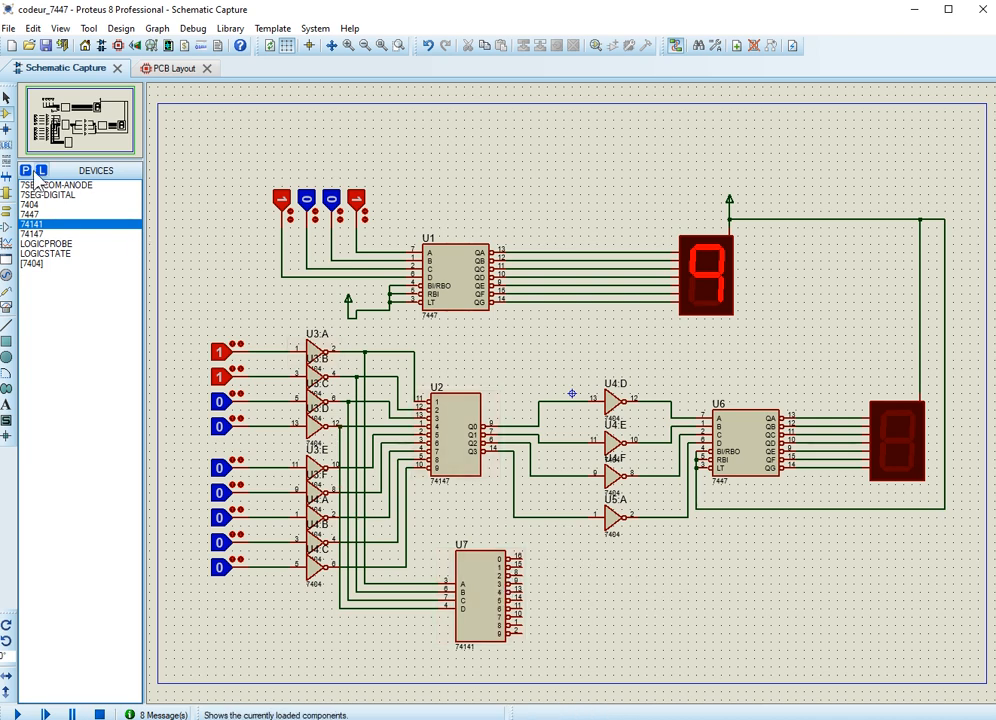
Step: Search the device library for "lcd" and examine the previews of graphical and alphanumeric LCDs, LCD controllers and 7-segment decoder/drivers
{"action": "left_click_drag", "start_coordinate": [0, 98], "coordinate": [714, 56]}
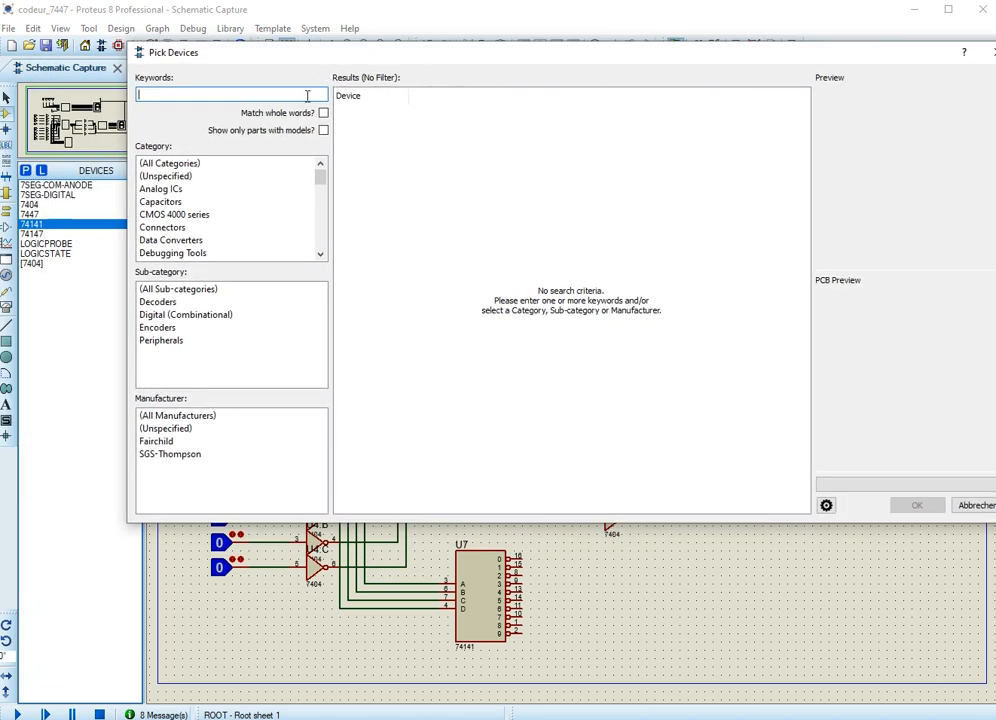
{"action": "type", "text": "cd"}
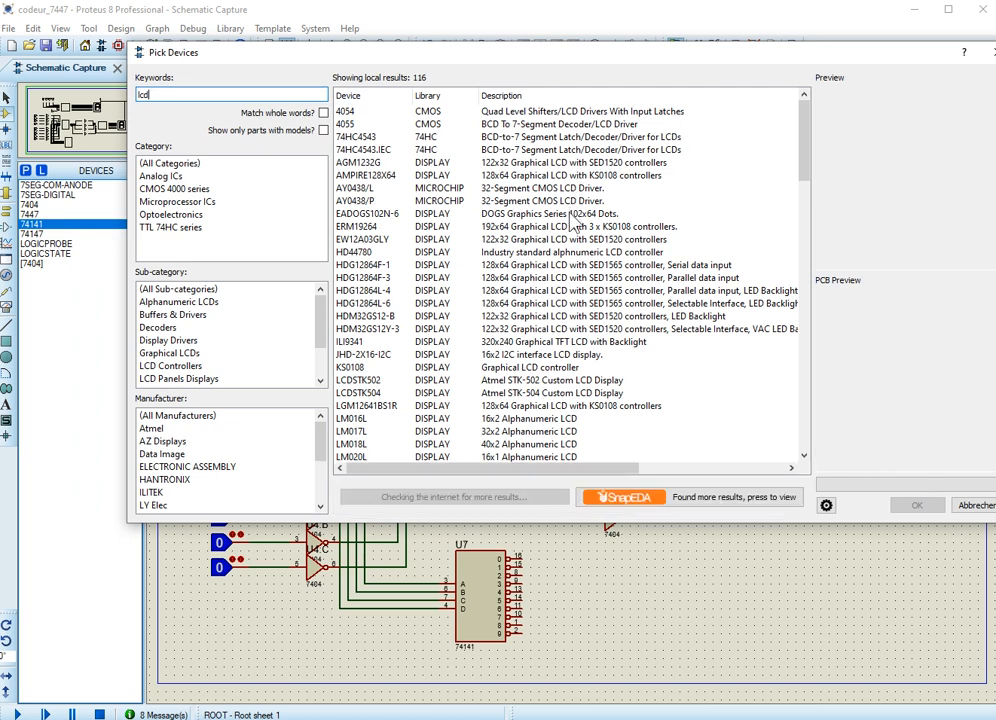
{"action": "left_click", "coordinate": [559, 228]}
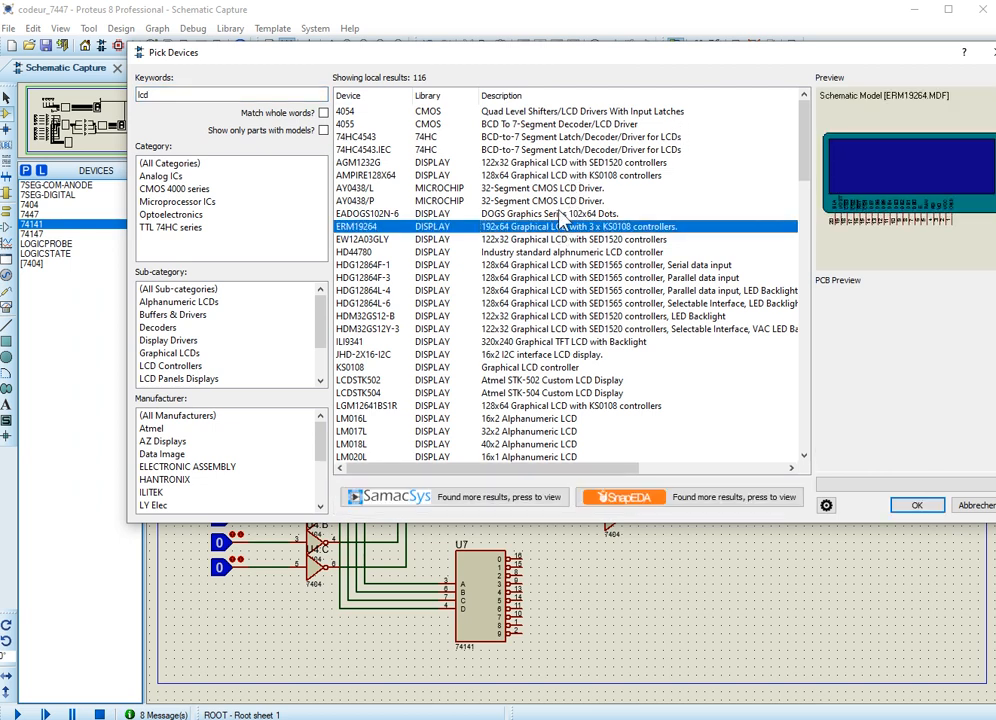
{"action": "left_click", "coordinate": [535, 125]}
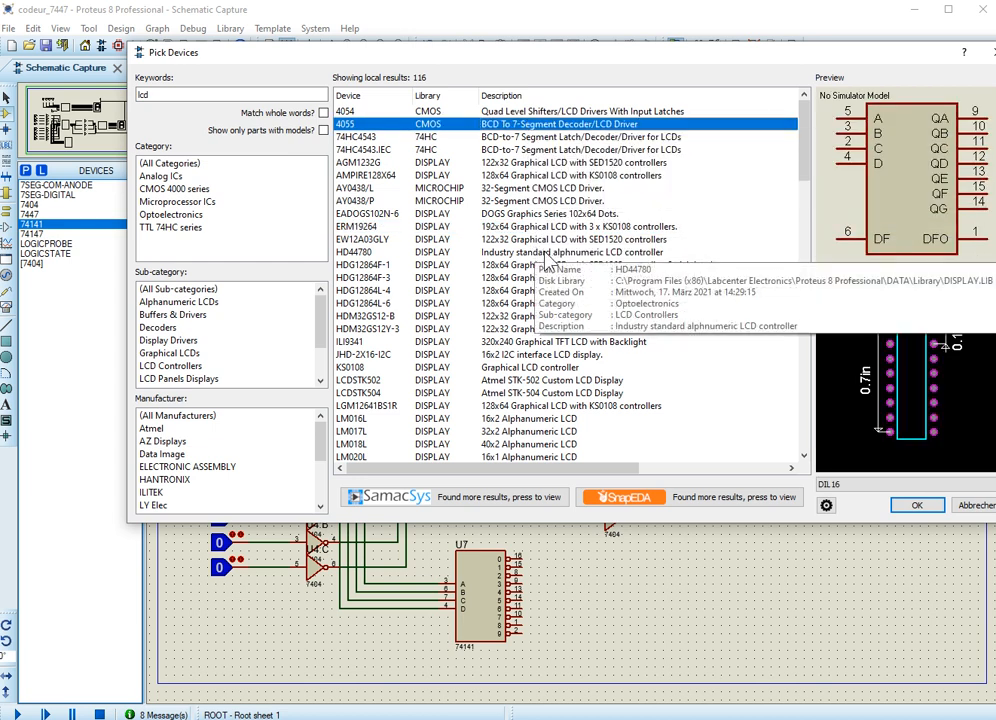
{"action": "left_click", "coordinate": [522, 160]}
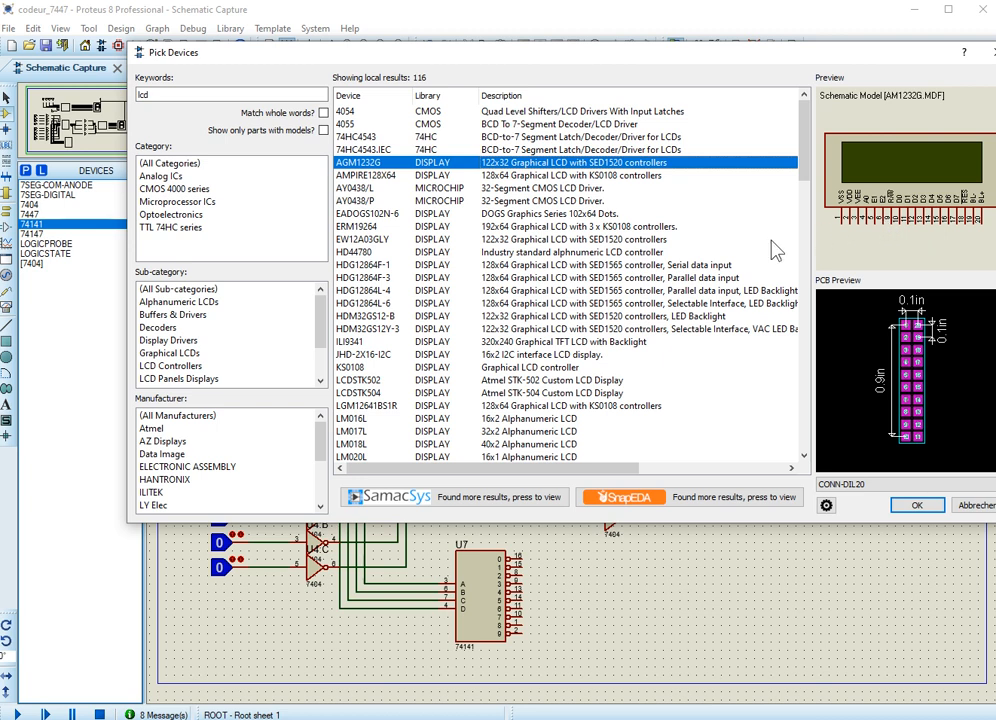
{"action": "left_click", "coordinate": [553, 463]}
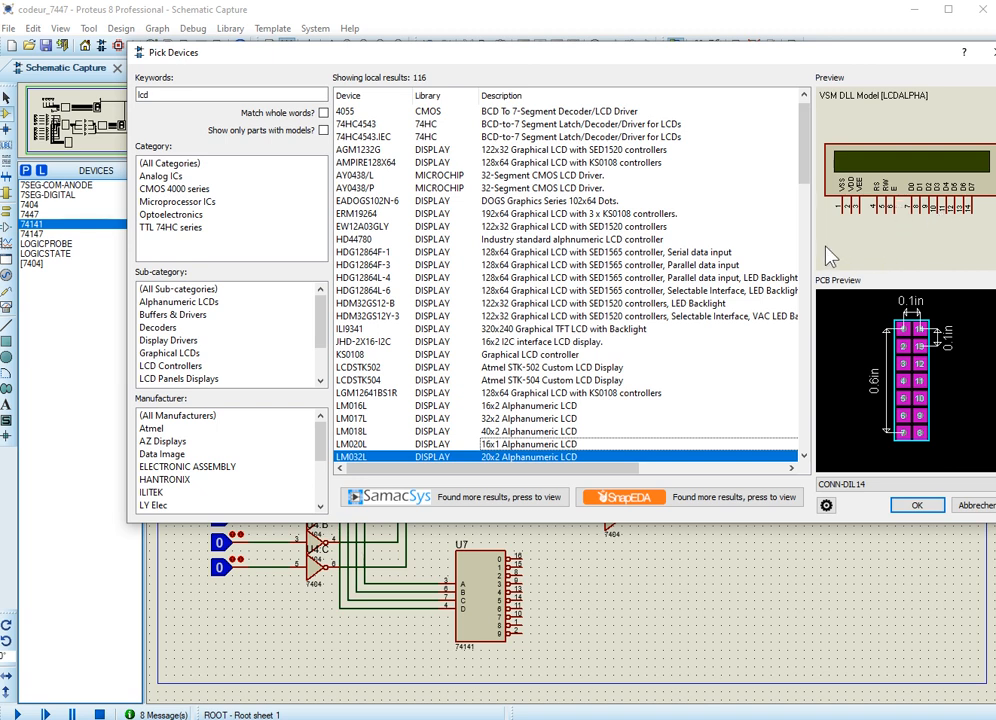
{"action": "left_click", "coordinate": [458, 204]}
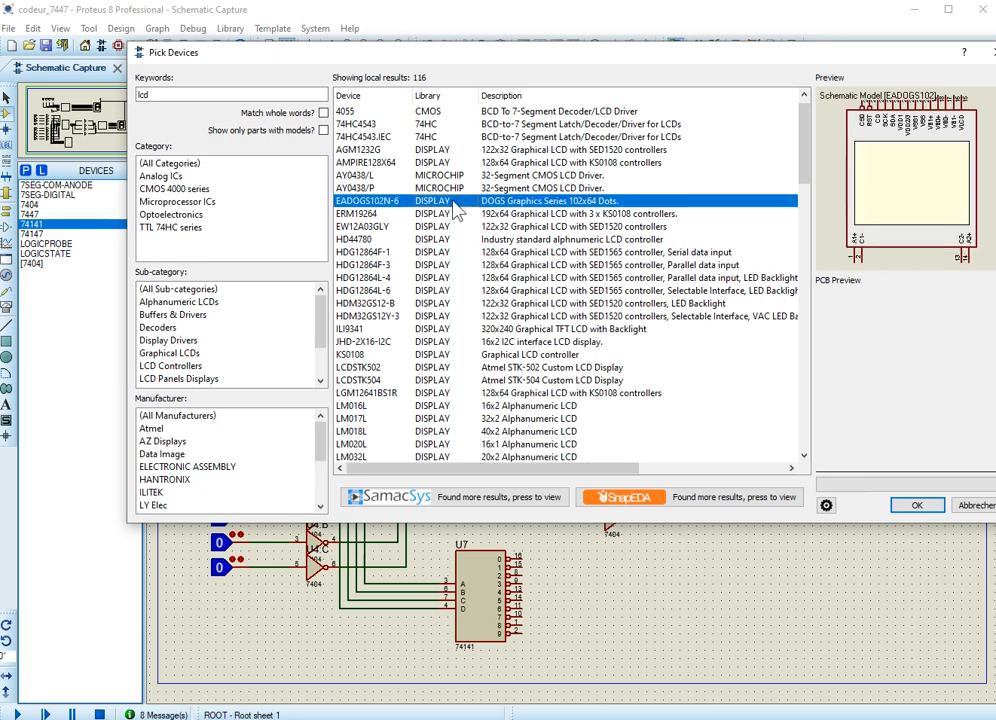
{"action": "left_click", "coordinate": [453, 214]}
{"action": "left_click", "coordinate": [454, 227]}
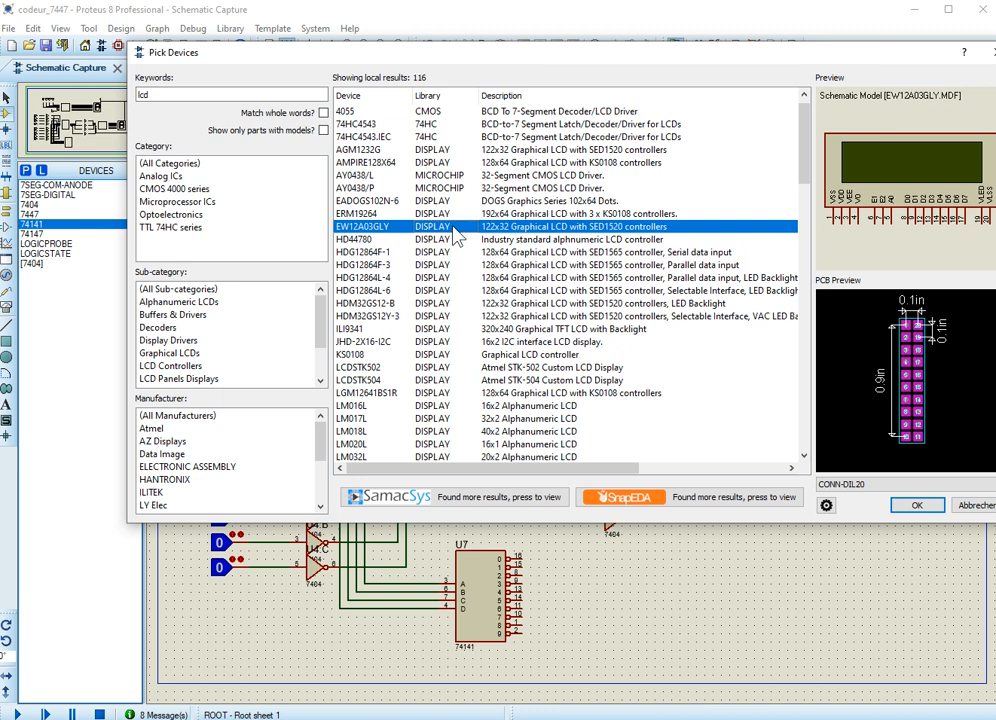
{"action": "left_click", "coordinate": [455, 240]}
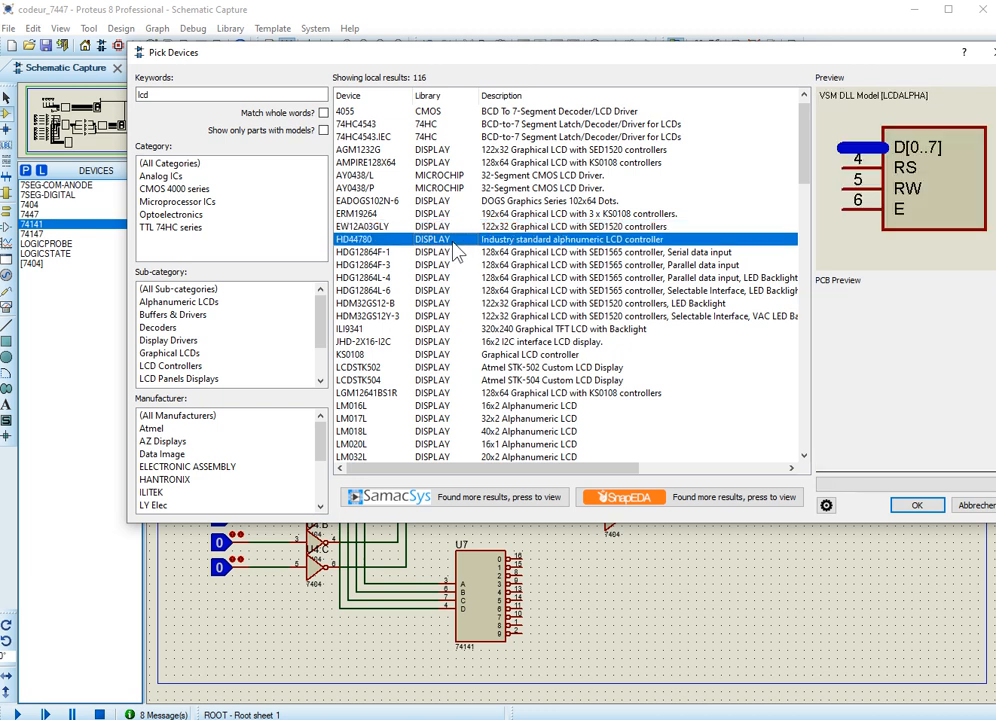
{"action": "left_click", "coordinate": [455, 252]}
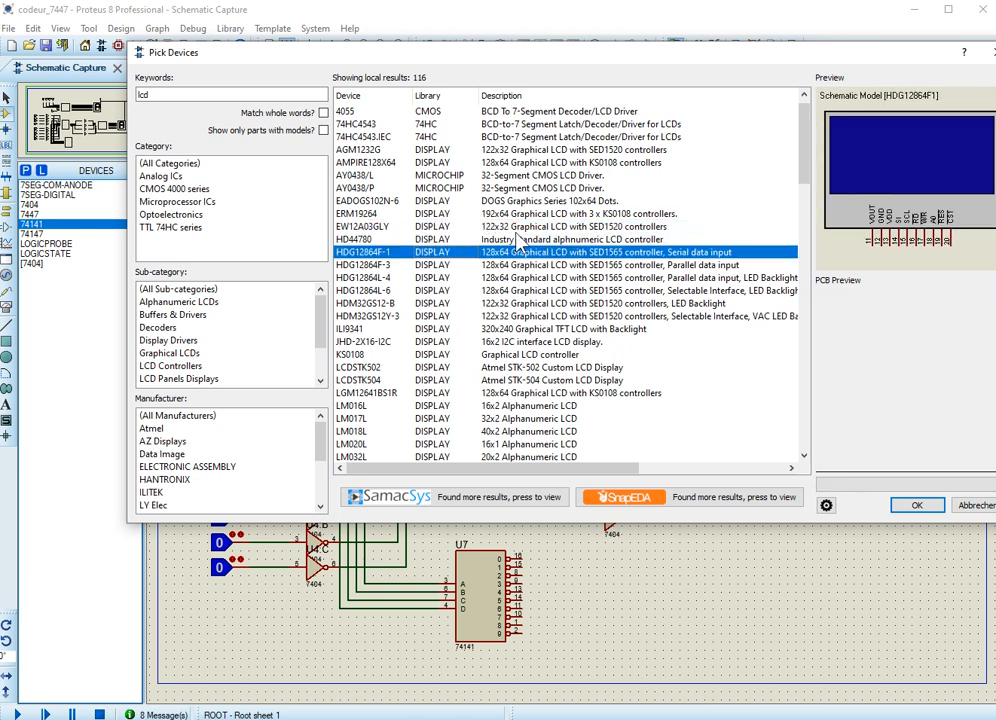
{"action": "left_click", "coordinate": [511, 137]}
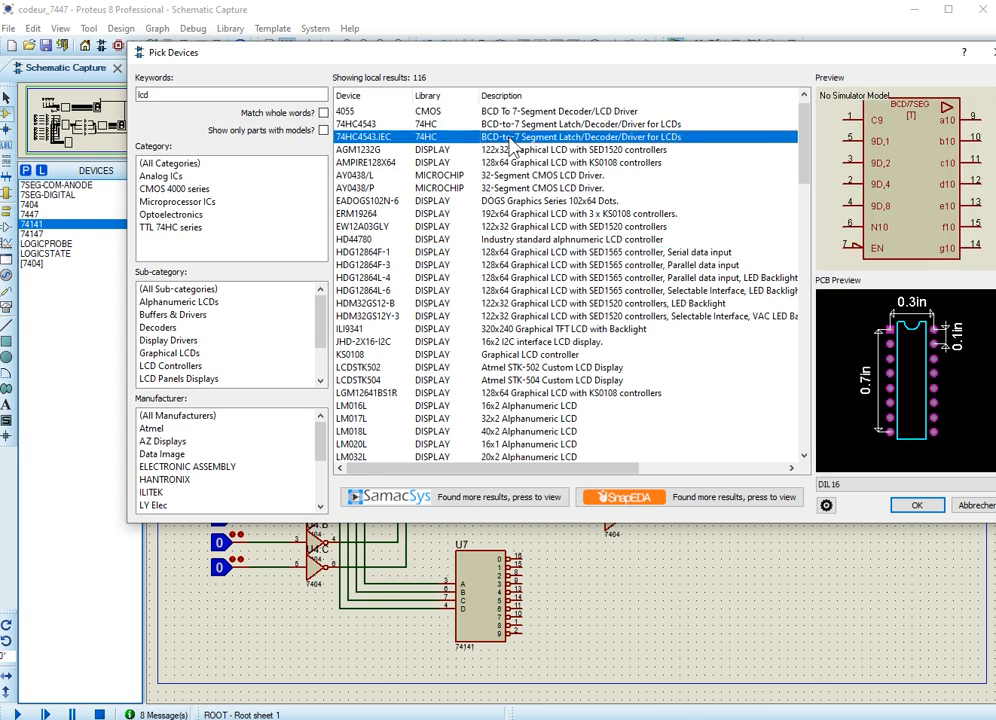
Step: Examine further LCD results, previewing the LM4267, LM4265 and LM4228 graphical LCDs and the LM3914 dot/bar display driver
{"action": "scroll", "coordinate": [512, 150], "scroll_direction": "down", "scroll_amount": 3}
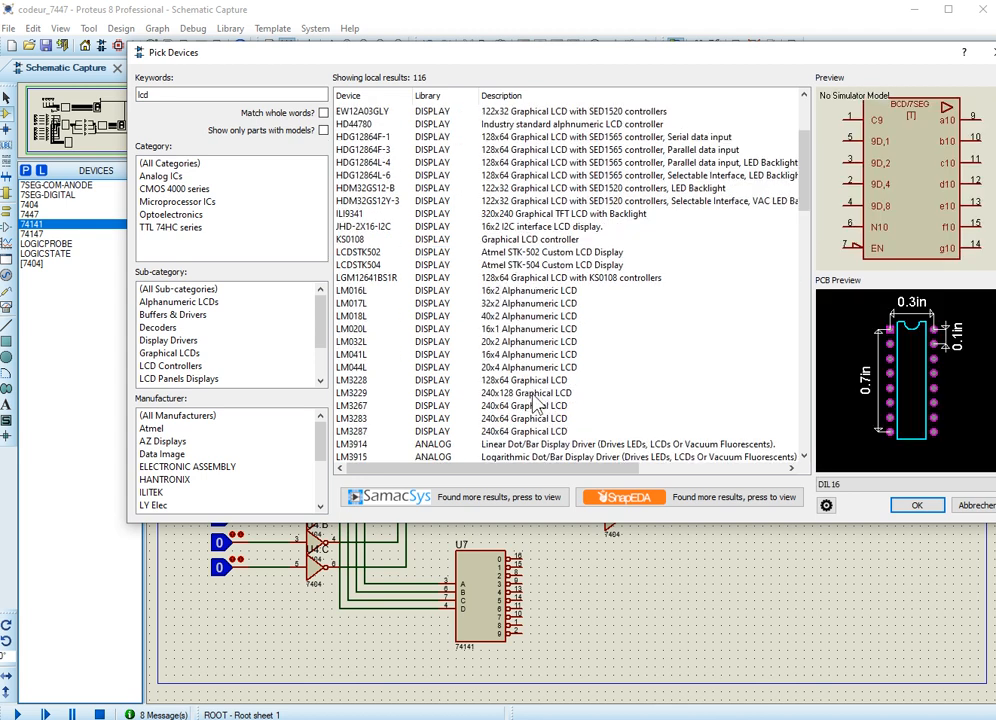
{"action": "scroll", "coordinate": [545, 410], "scroll_direction": "down", "scroll_amount": 2}
{"action": "scroll", "coordinate": [557, 420], "scroll_direction": "down", "scroll_amount": 1}
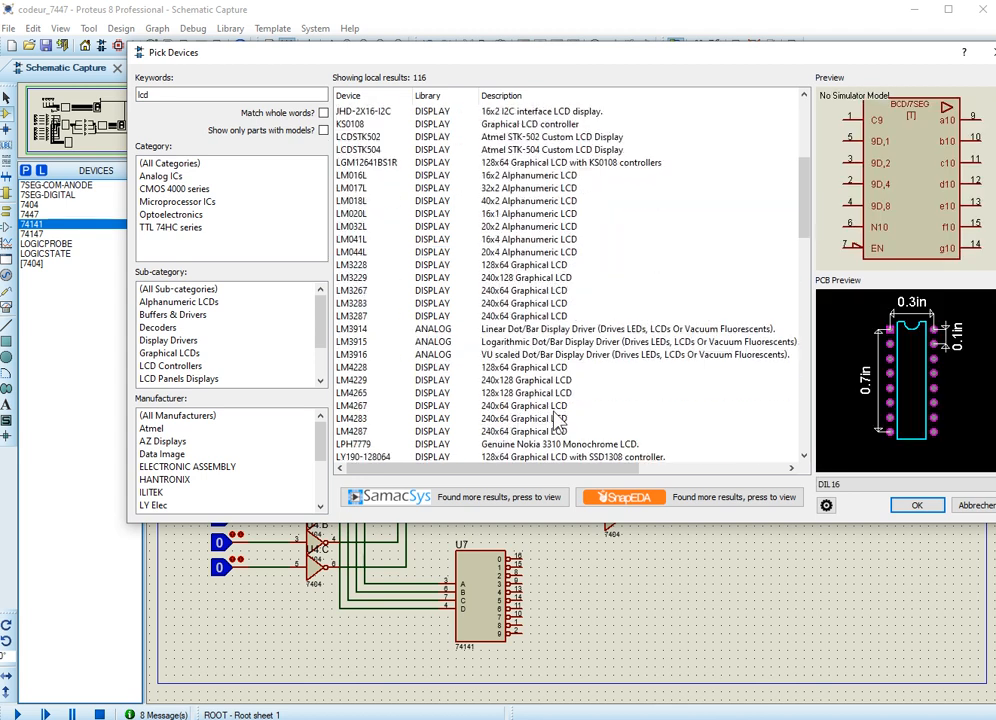
{"action": "left_click", "coordinate": [540, 407]}
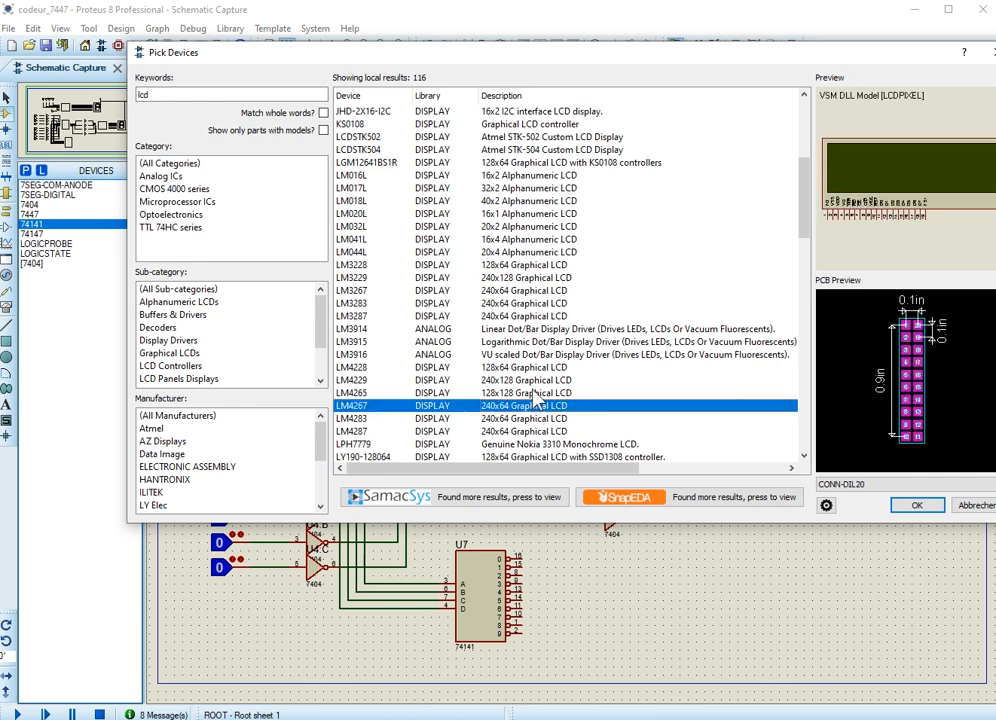
{"action": "left_click", "coordinate": [538, 392]}
{"action": "left_click", "coordinate": [532, 367]}
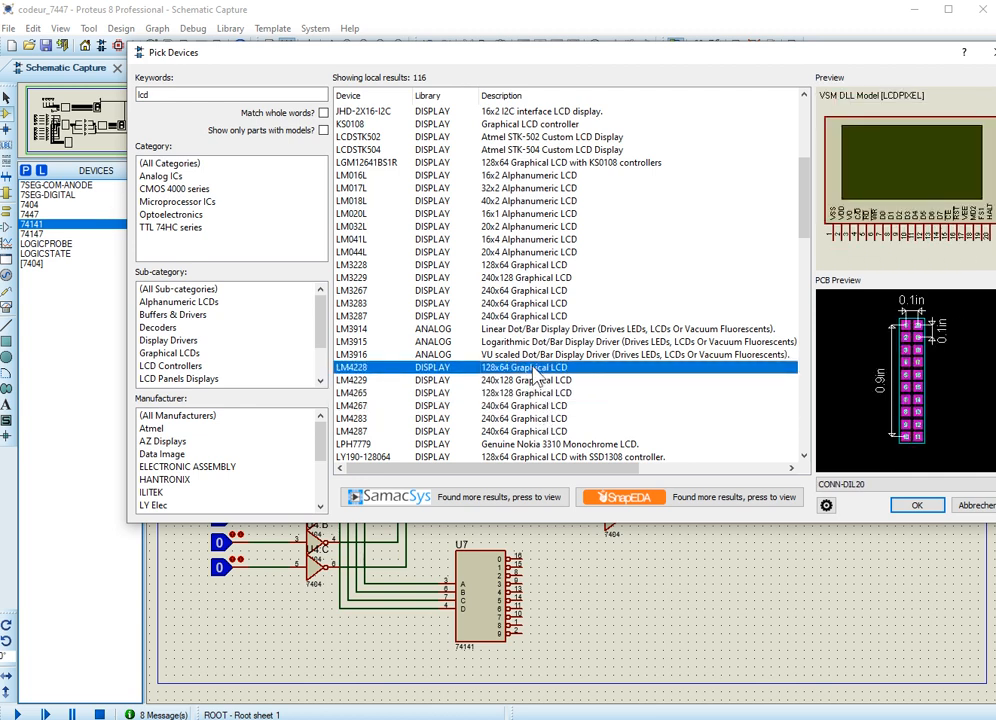
{"action": "left_click", "coordinate": [555, 330]}
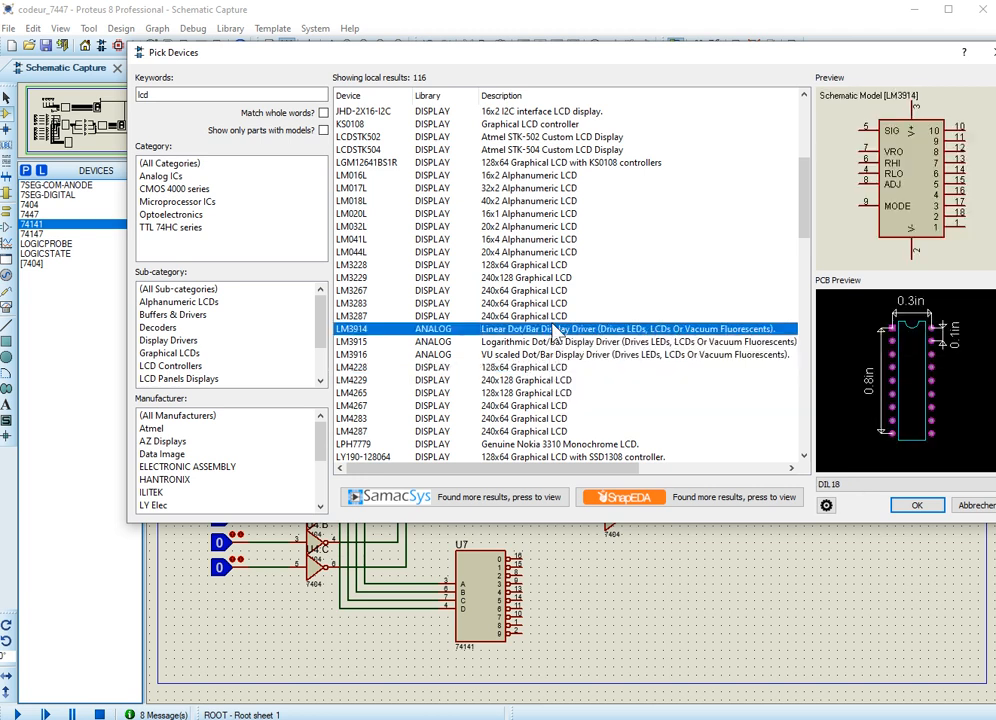
{"action": "scroll", "coordinate": [550, 325], "scroll_direction": "down", "scroll_amount": 5}
{"action": "scroll", "coordinate": [550, 345], "scroll_direction": "down", "scroll_amount": 3}
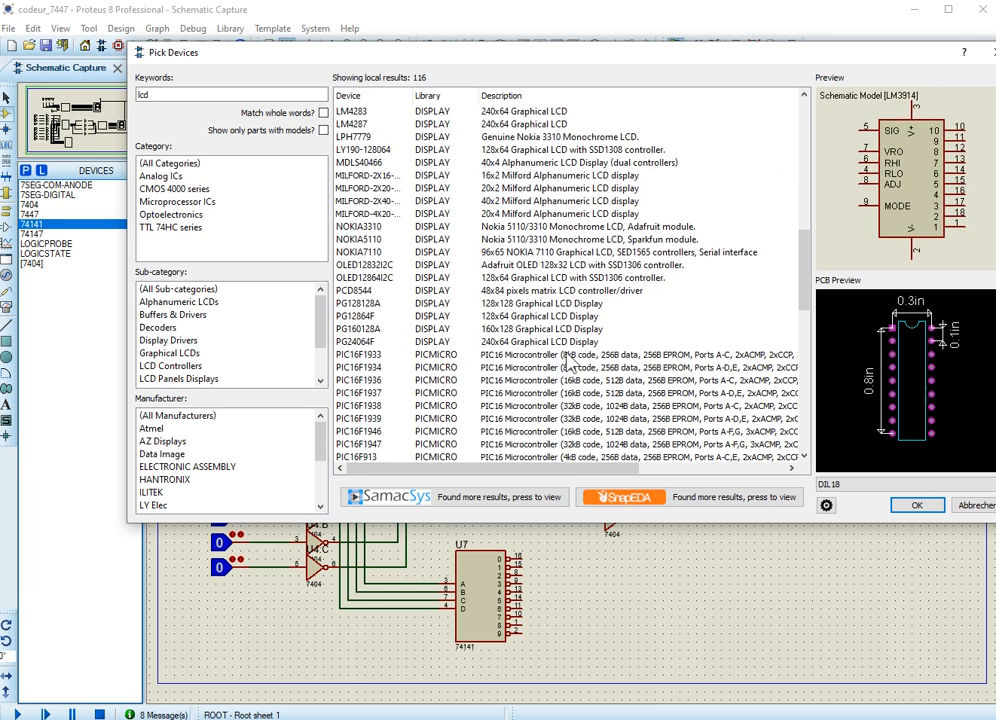
{"action": "scroll", "coordinate": [603, 240], "scroll_direction": "up", "scroll_amount": 15}
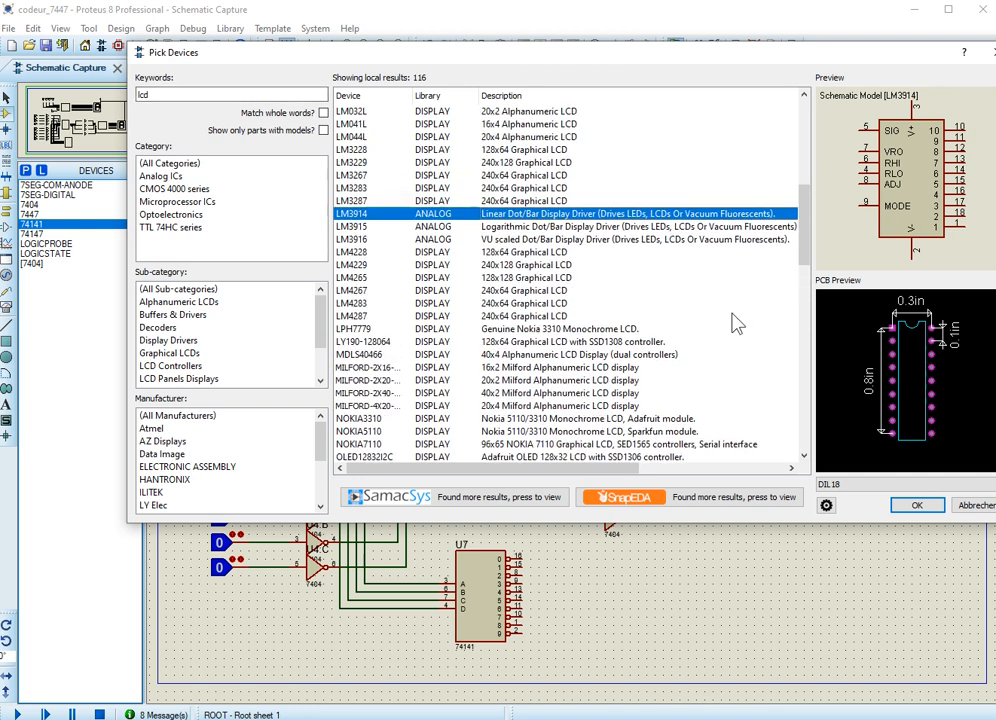
Step: Search the device library for "display" and compare the previews of one-, six- and eight-digit 14-segment displays
{"action": "left_click_drag", "start_coordinate": [166, 96], "coordinate": [108, 95]}
{"action": "type", "text": "di"}
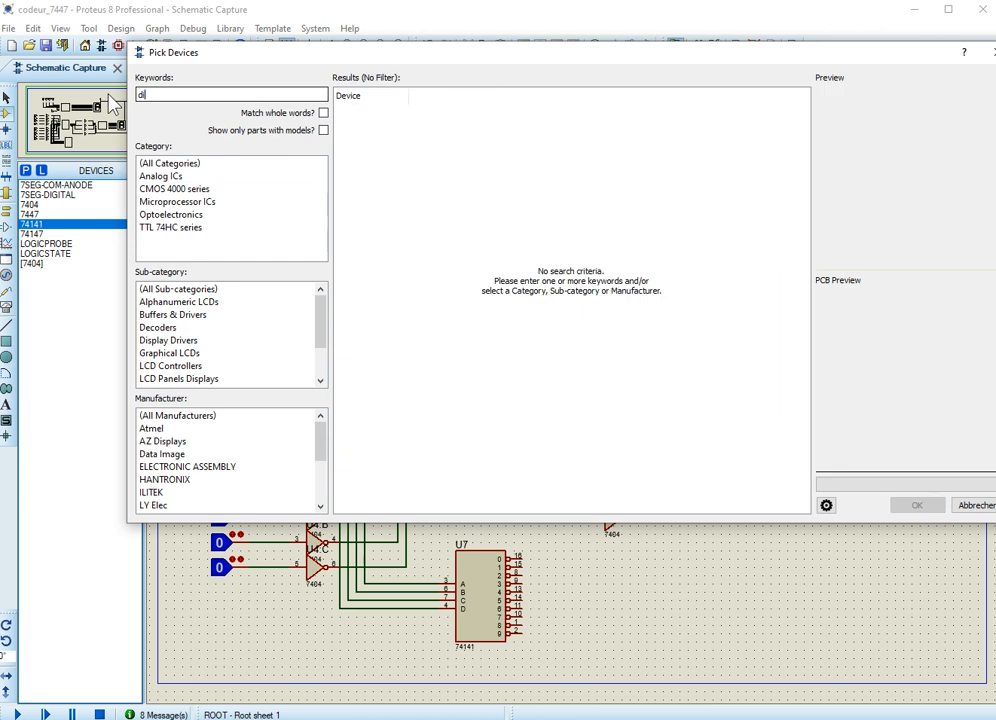
{"action": "type", "text": "splay"}
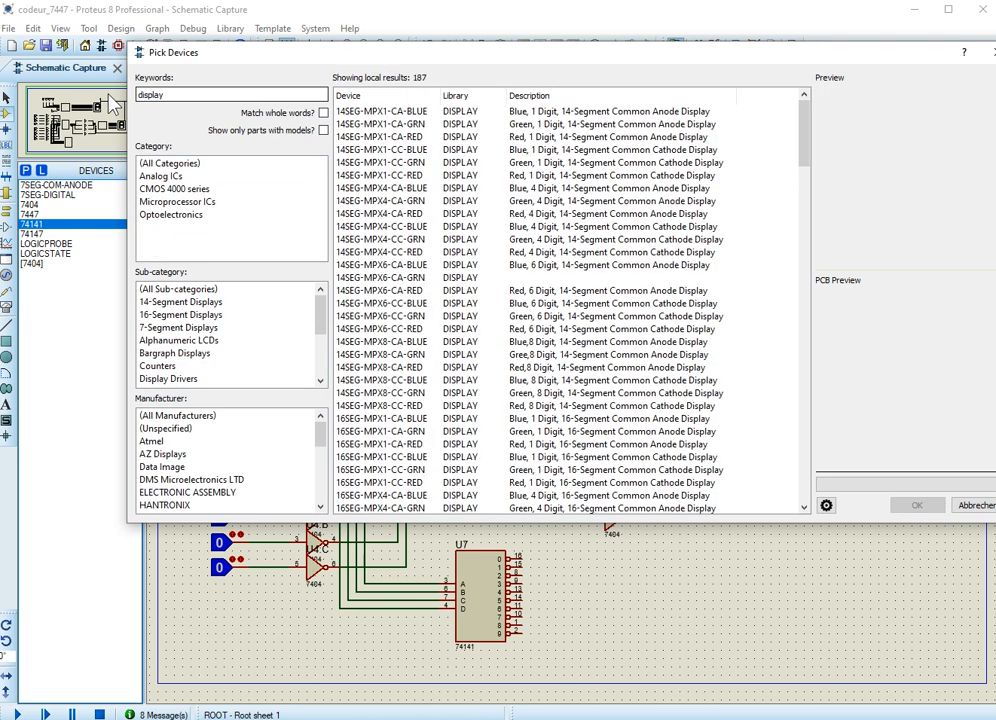
{"action": "left_click", "coordinate": [539, 112]}
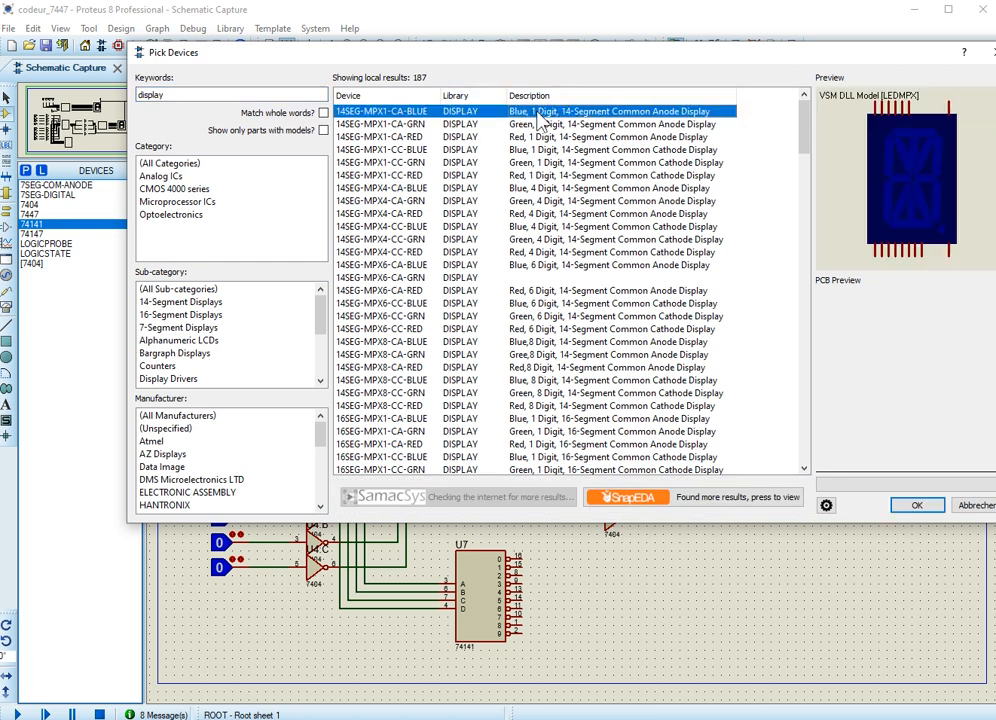
{"action": "left_click", "coordinate": [550, 126]}
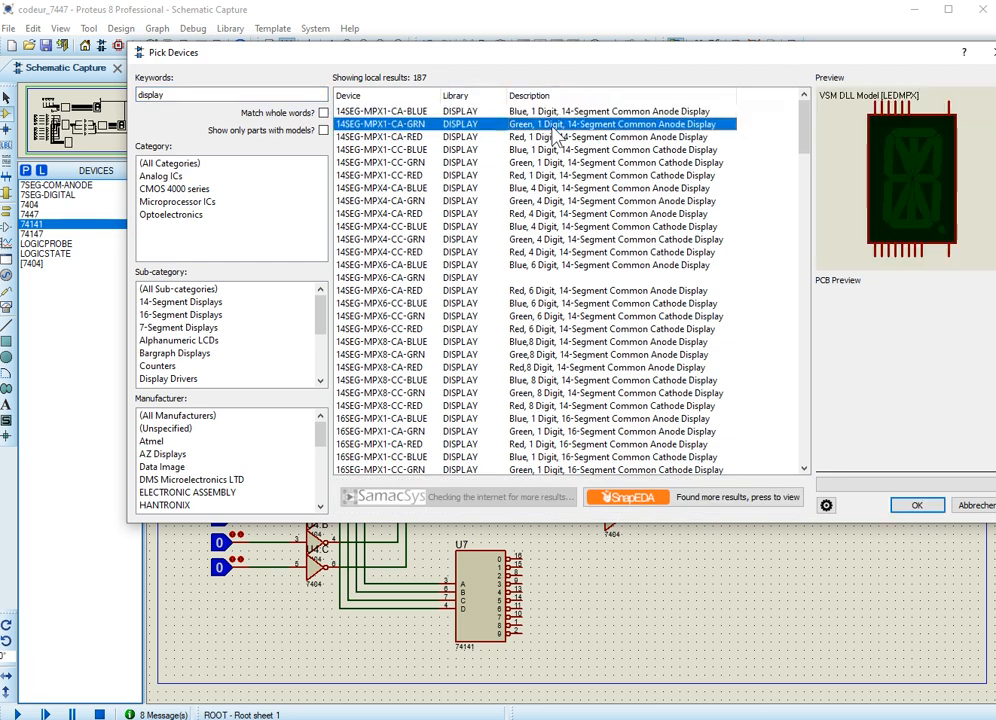
{"action": "left_click", "coordinate": [566, 291]}
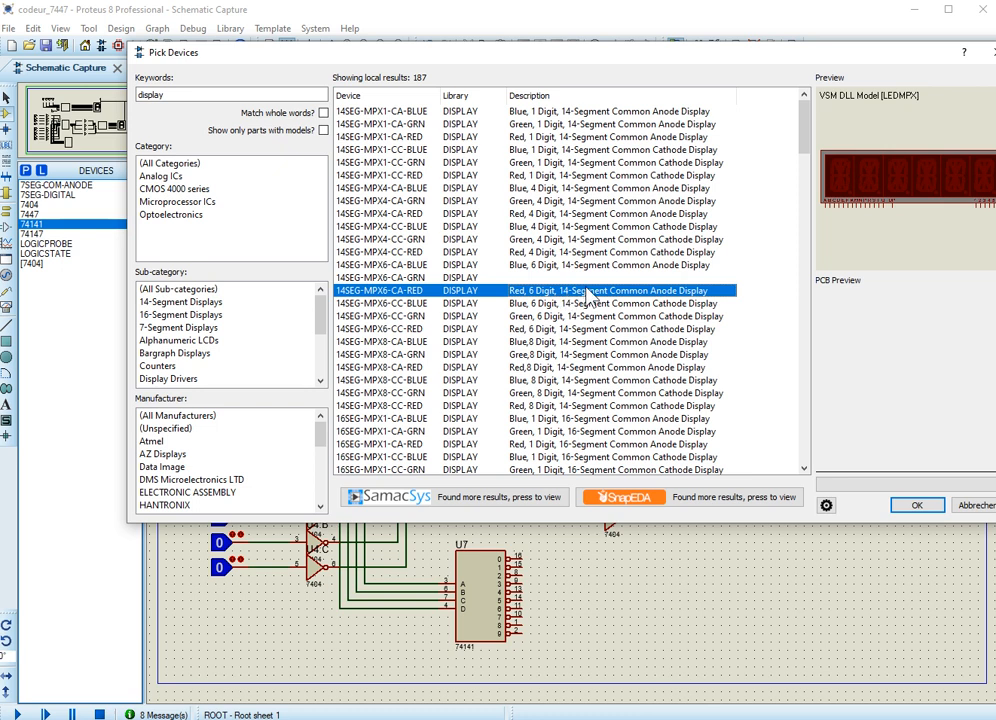
{"action": "left_click", "coordinate": [549, 304]}
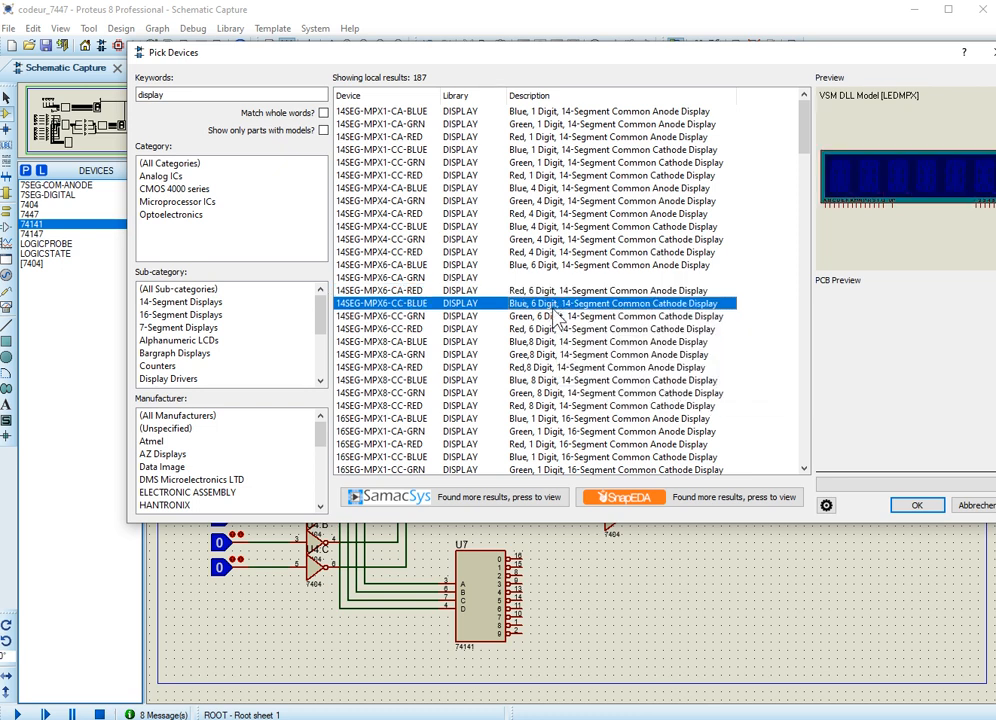
{"action": "left_click", "coordinate": [557, 318]}
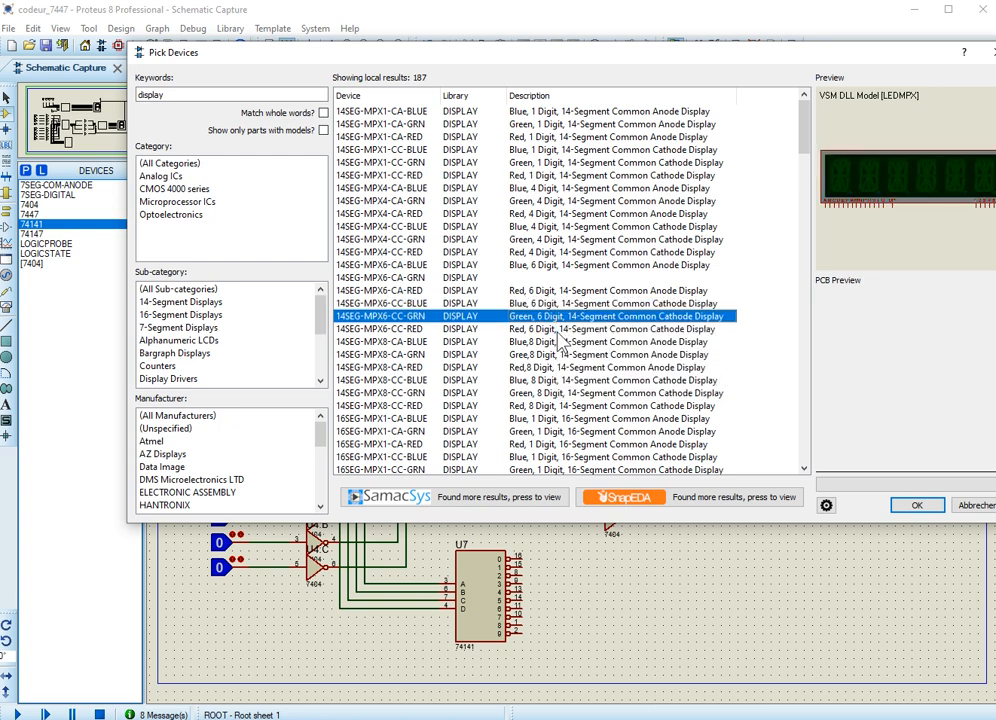
{"action": "left_click", "coordinate": [566, 343]}
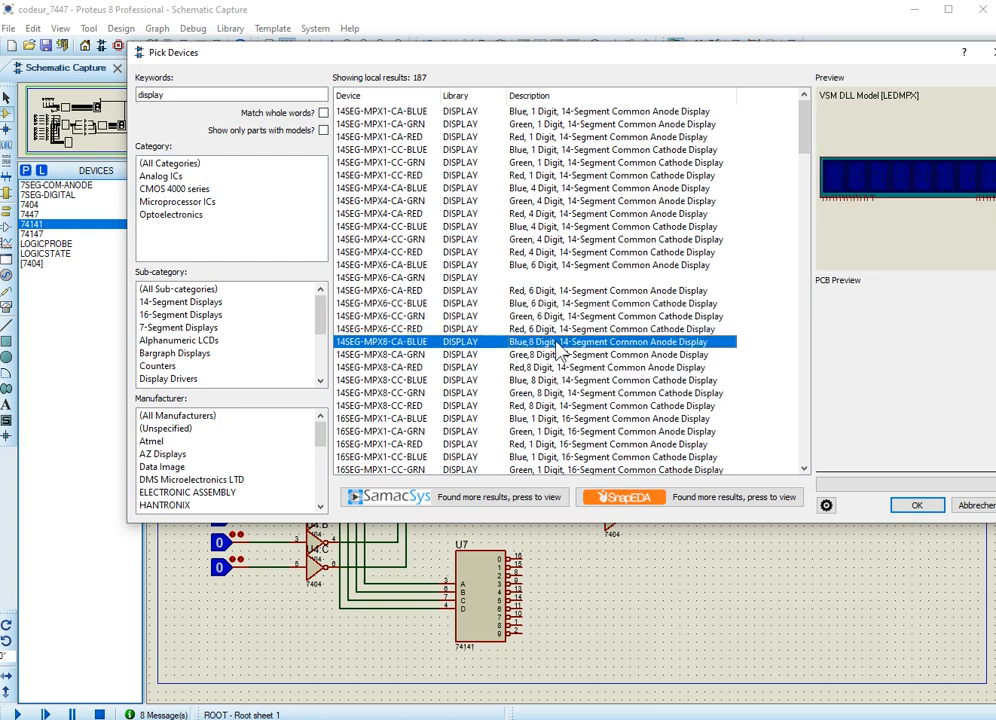
Step: Place the eight-digit 14SEG-MPX8-CA-BLUE display beside decoder U7, and delete it from the schematic
{"action": "left_click", "coordinate": [916, 505]}
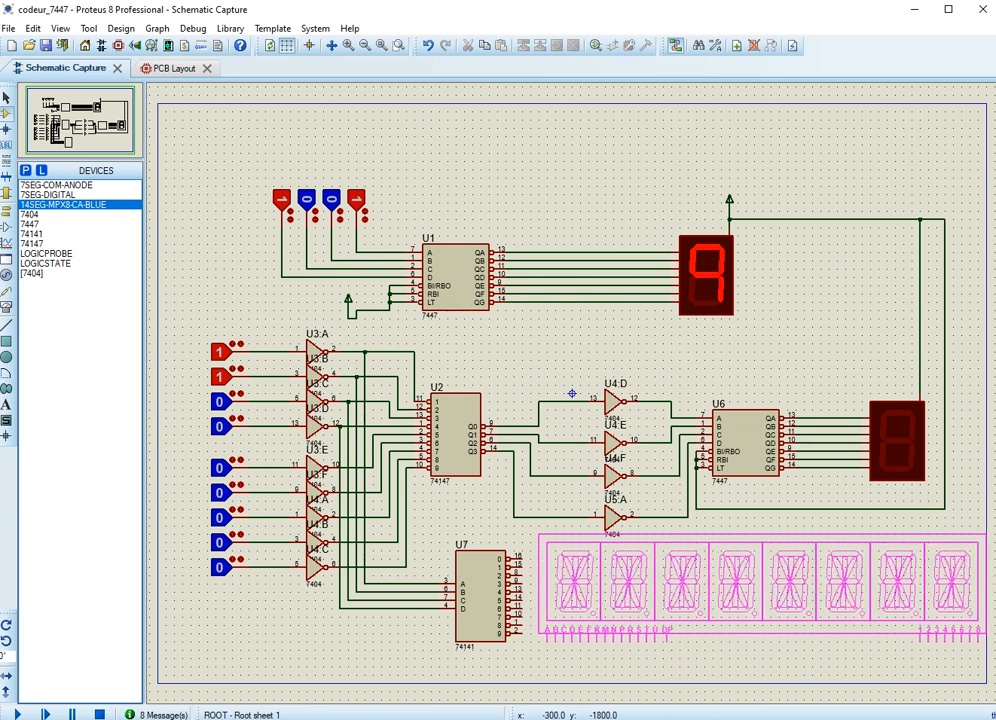
{"action": "left_click", "coordinate": [549, 537]}
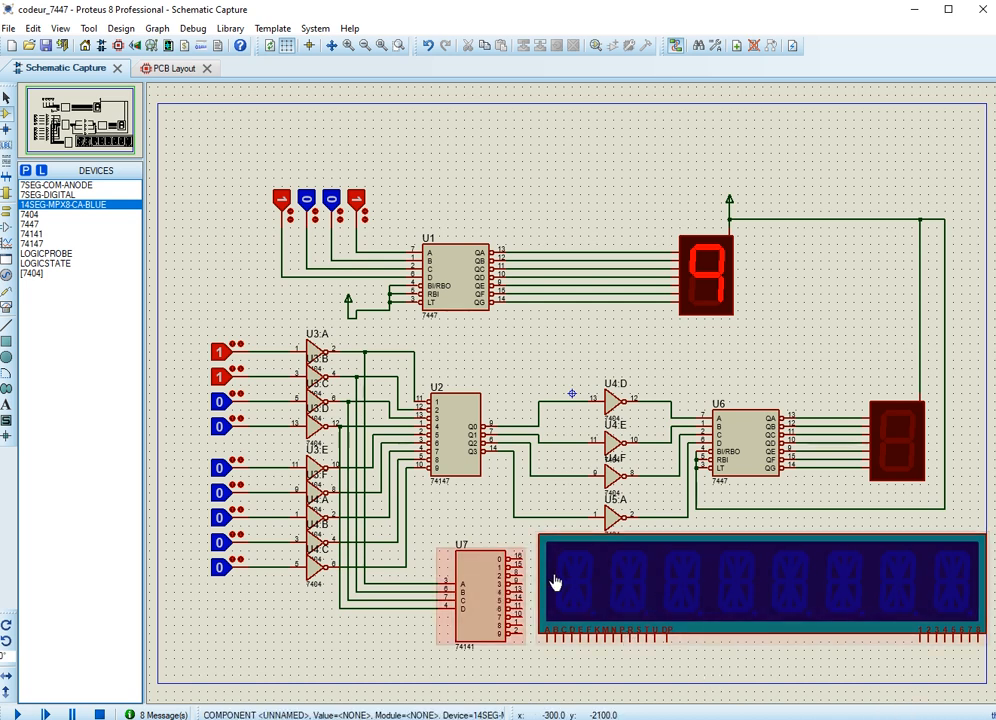
{"action": "right_click", "coordinate": [664, 588]}
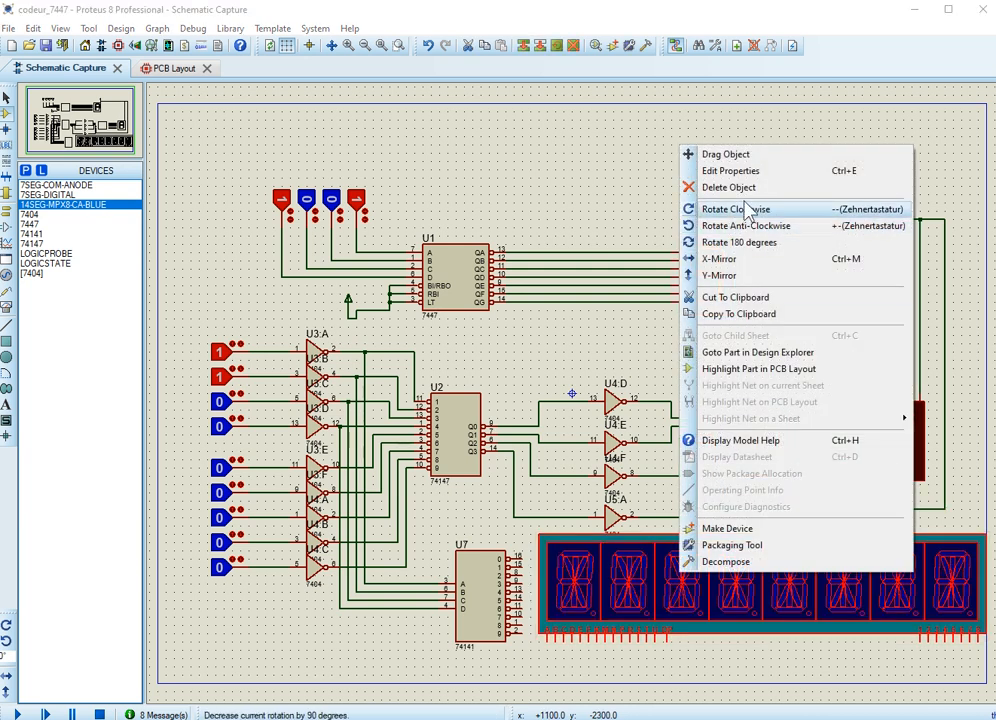
{"action": "left_click", "coordinate": [742, 189]}
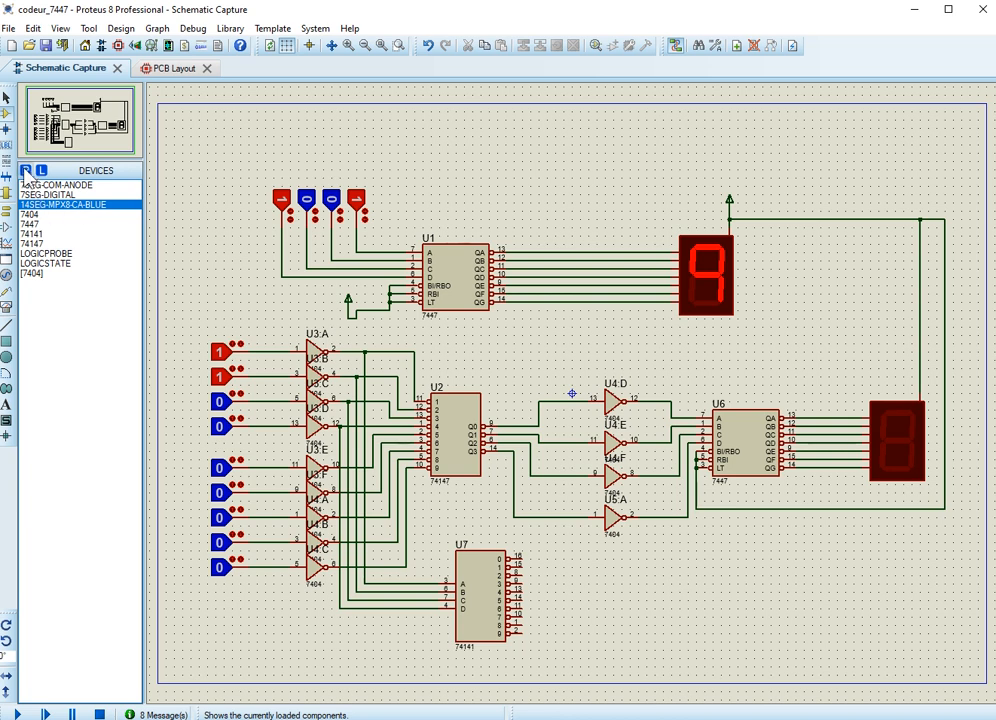
Step: Search the device library for "display" and preview the 14-segment and 16-segment display results
{"action": "key", "text": "p"}
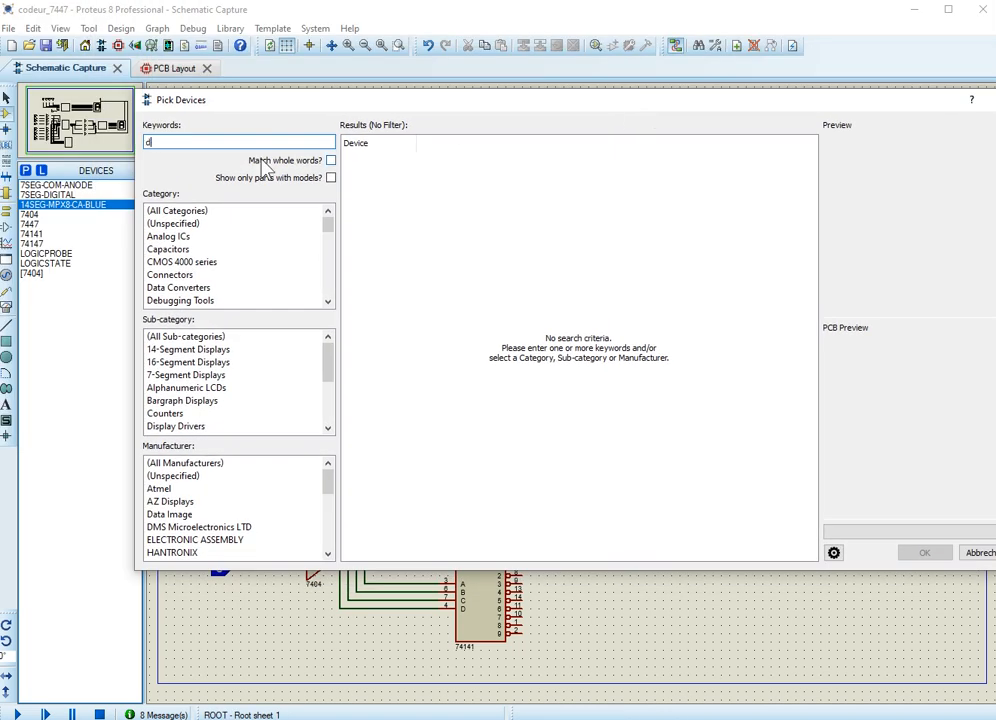
{"action": "type", "text": "display"}
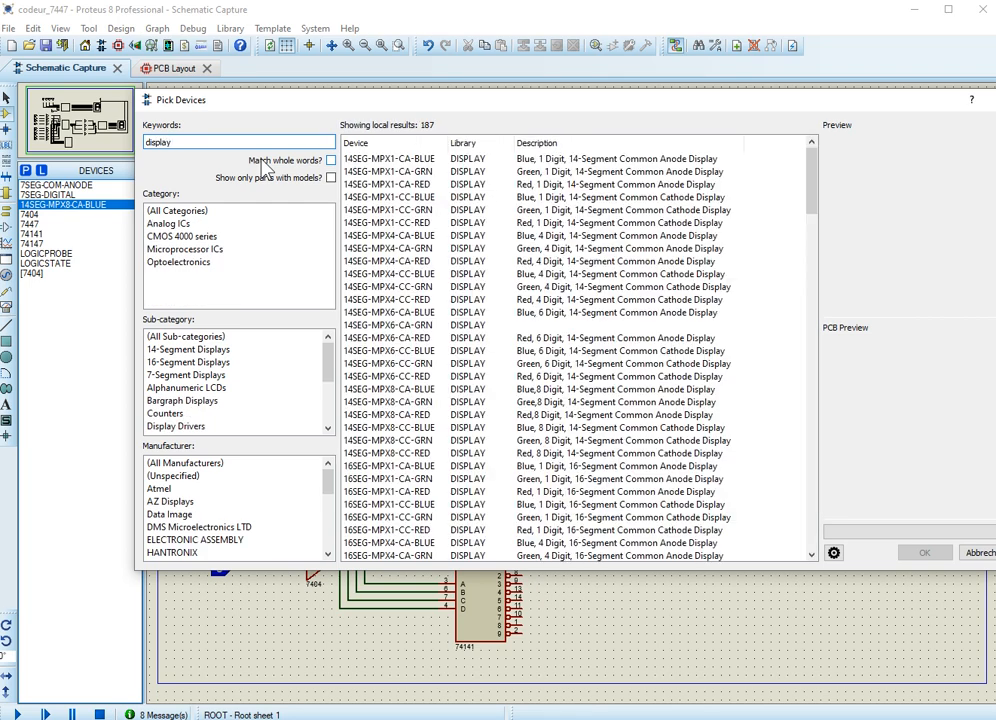
{"action": "left_click", "coordinate": [600, 222]}
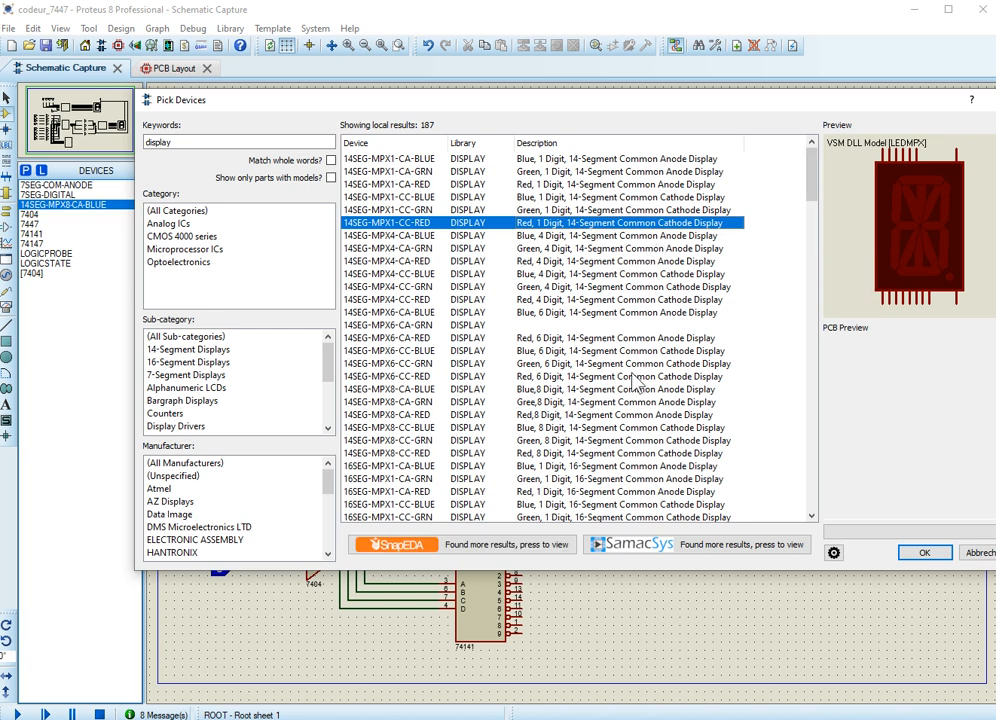
{"action": "left_click", "coordinate": [571, 390]}
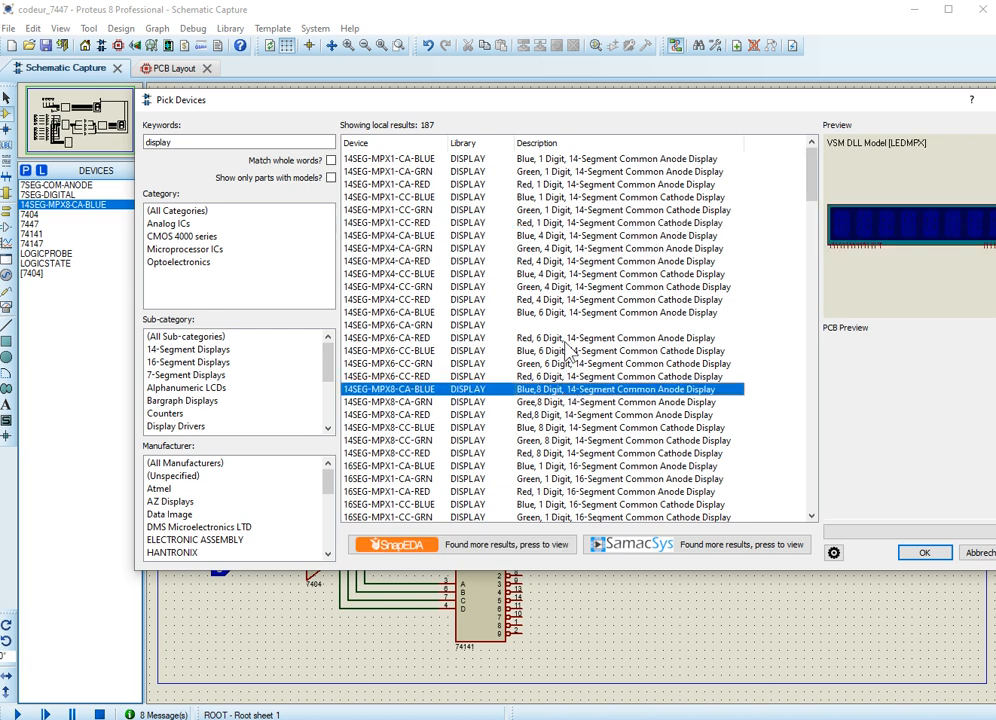
{"action": "scroll", "coordinate": [575, 345], "scroll_direction": "down", "scroll_amount": 5}
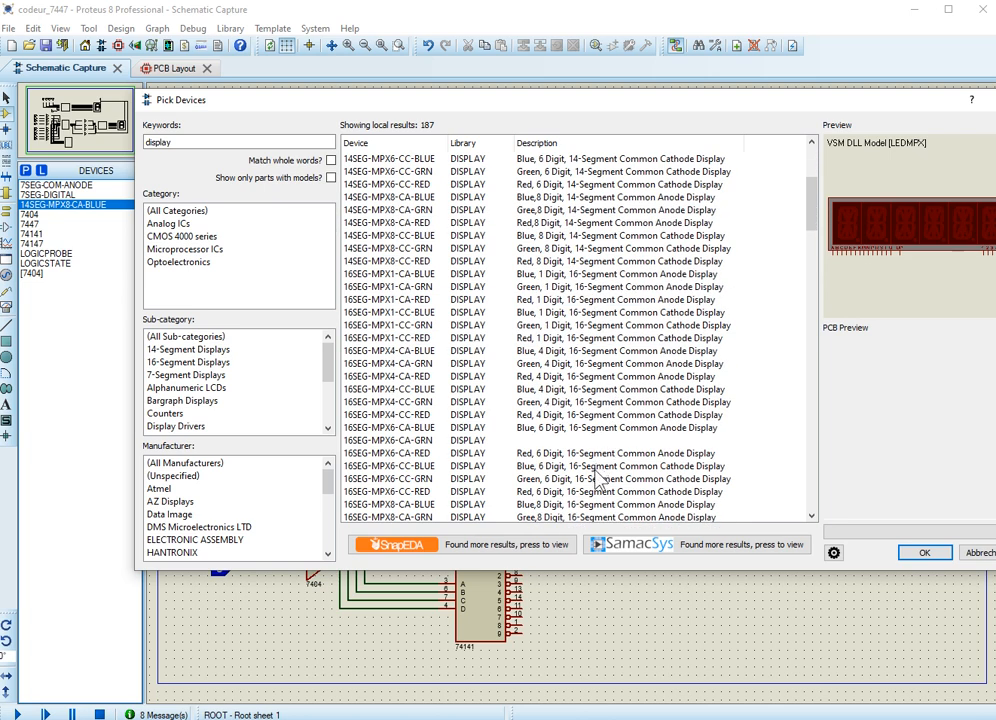
{"action": "left_click", "coordinate": [578, 453]}
{"action": "scroll", "coordinate": [575, 450], "scroll_direction": "down", "scroll_amount": 10}
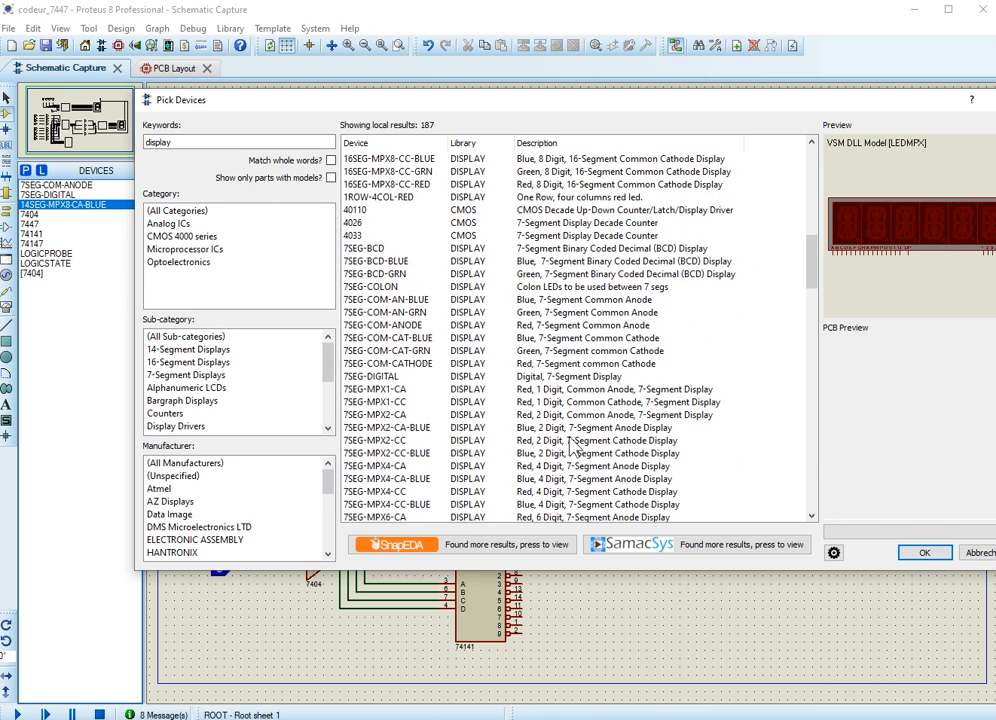
Step: Pick the red 7SEG-COM-CATHODE display from the library and place it on the schematic across from decoder U7's outputs
{"action": "left_click", "coordinate": [565, 366]}
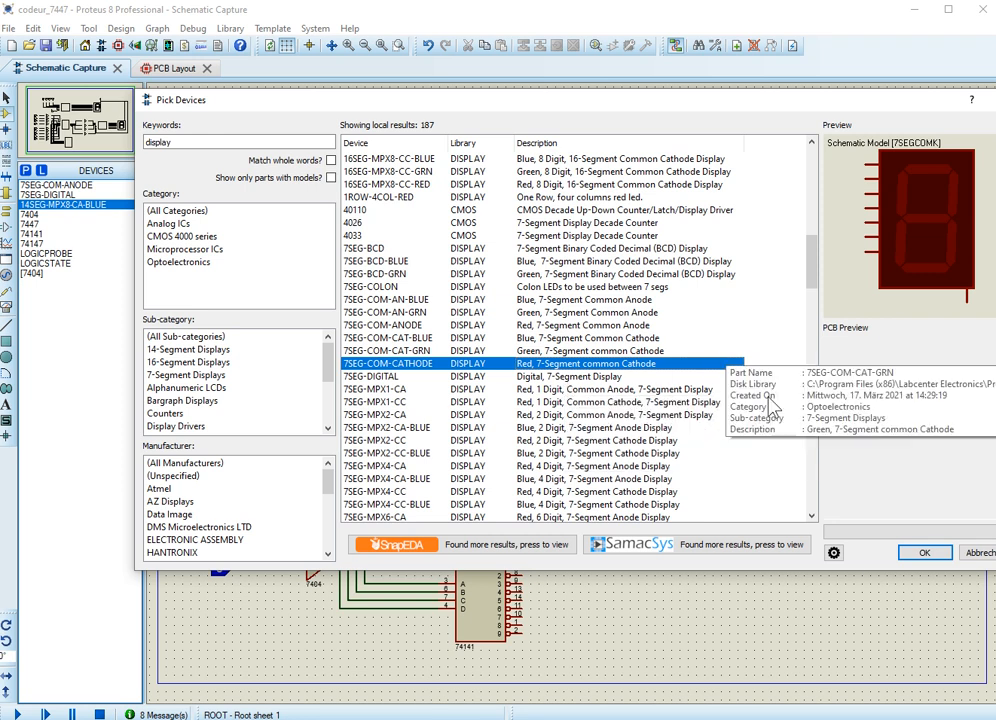
{"action": "left_click", "coordinate": [914, 554]}
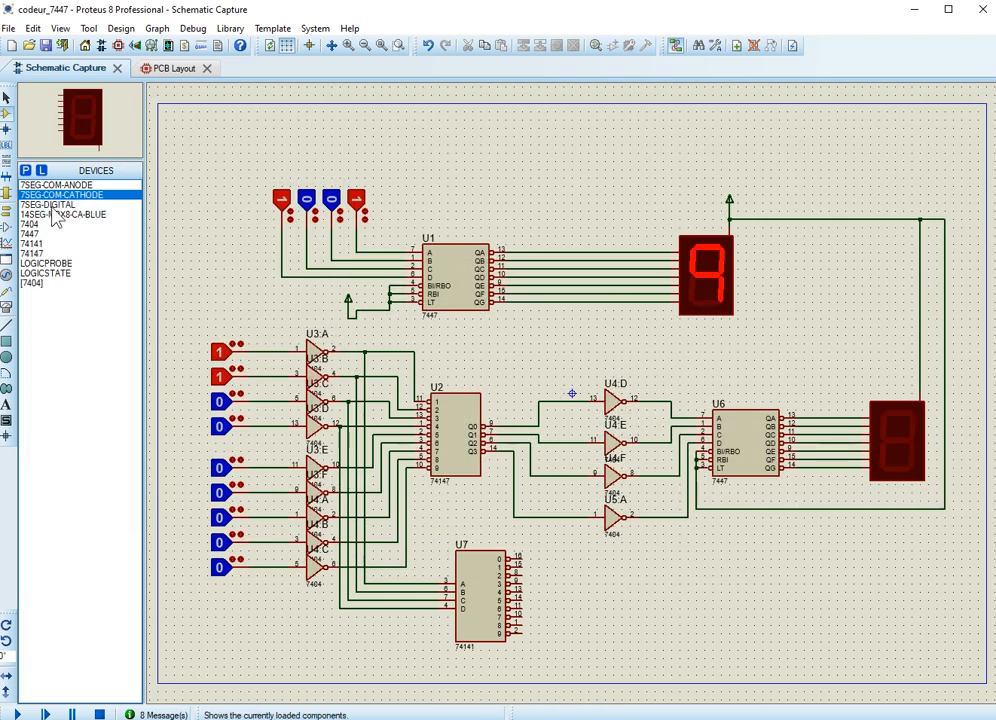
{"action": "left_click", "coordinate": [800, 598]}
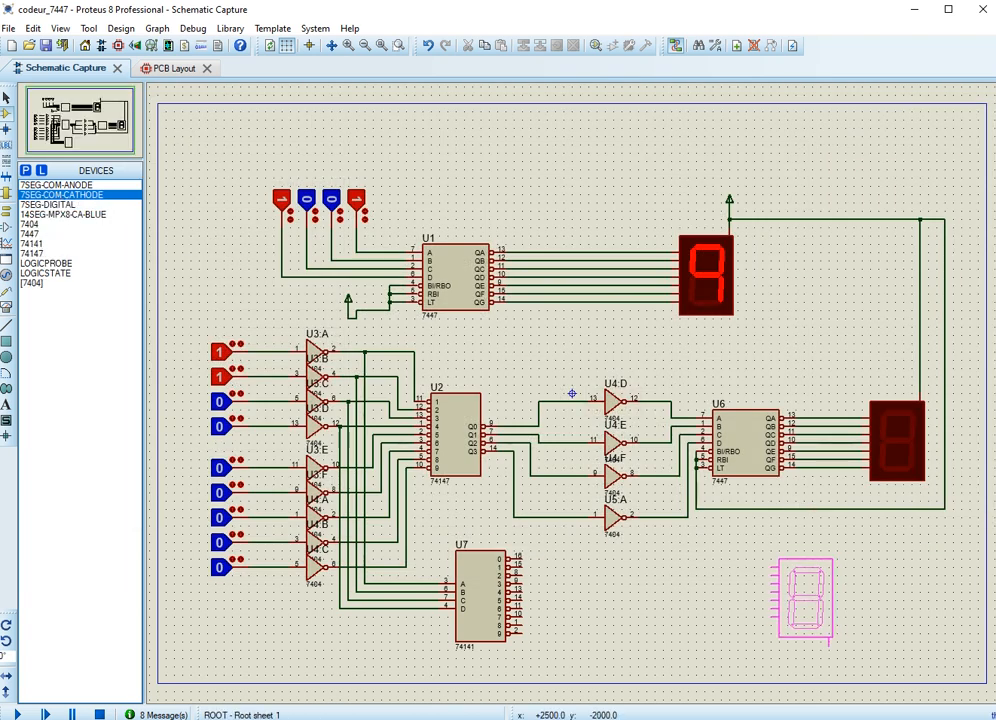
{"action": "left_click", "coordinate": [772, 590]}
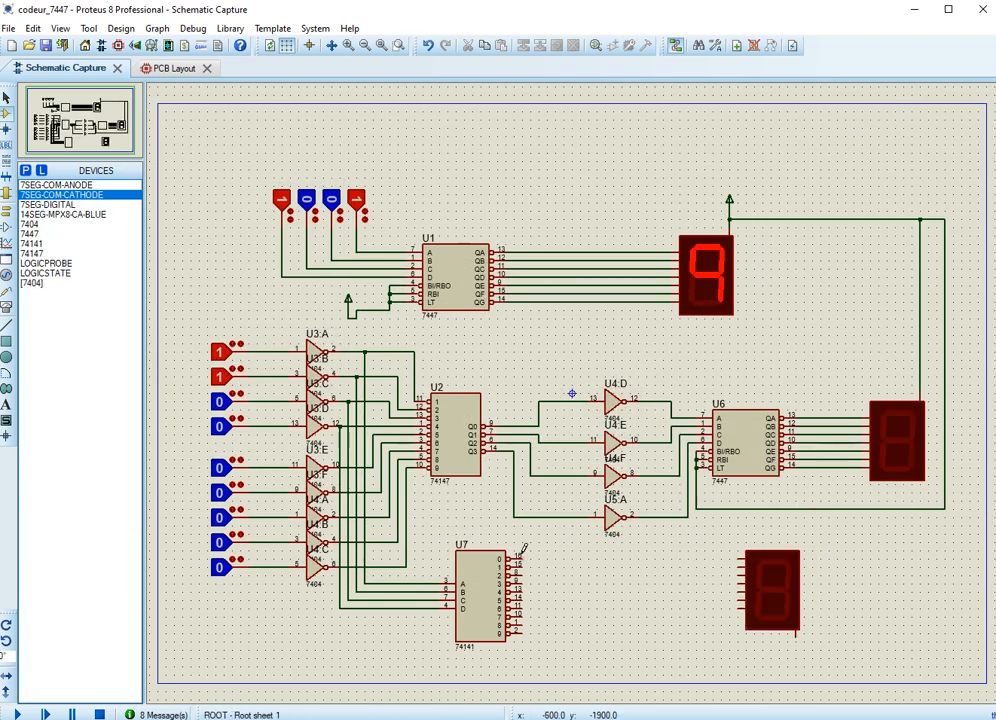
Step: Wire outputs 0 to 6 of decoder U7 straight across to the seven segment pins of the common-cathode display
{"action": "left_click", "coordinate": [522, 552]}
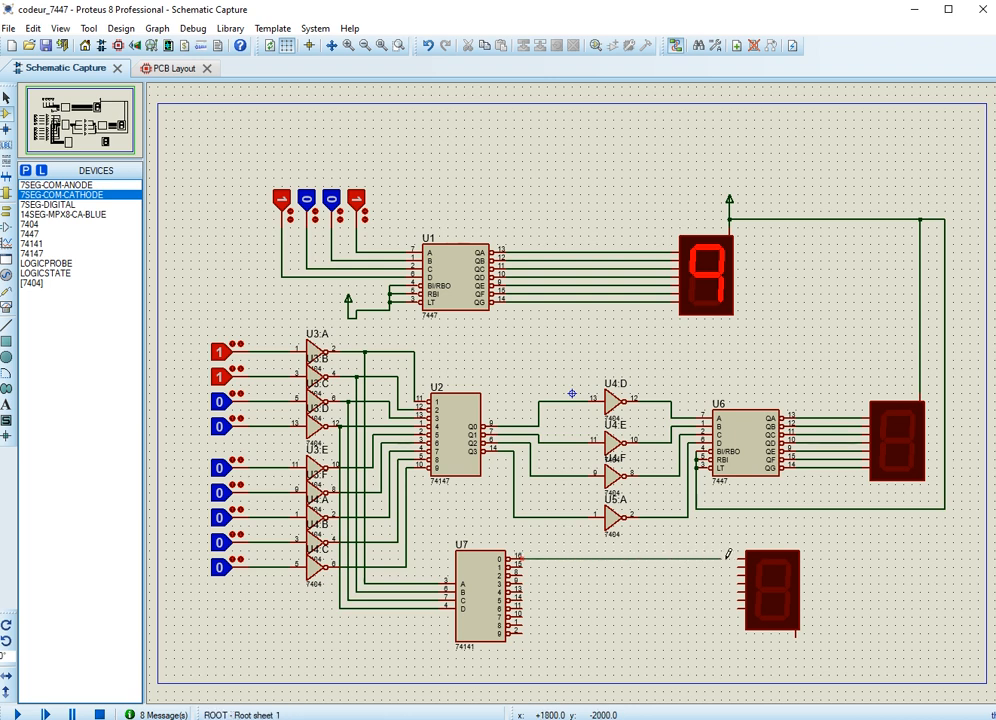
{"action": "left_click", "coordinate": [744, 558]}
{"action": "left_click", "coordinate": [524, 565]}
{"action": "left_click", "coordinate": [744, 565]}
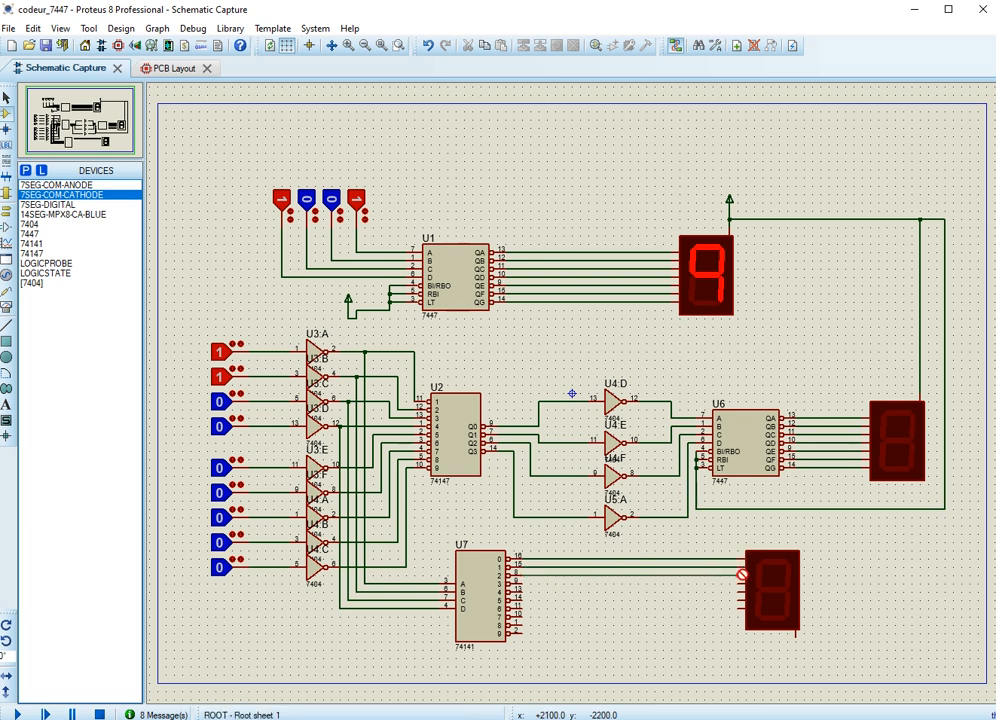
{"action": "left_click", "coordinate": [525, 580]}
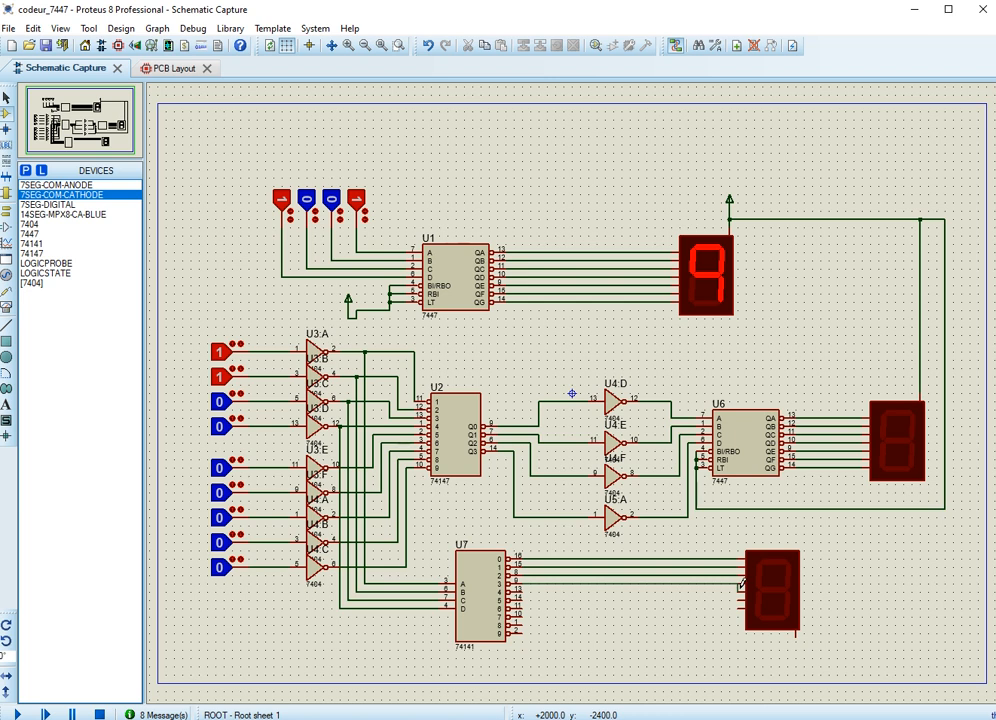
{"action": "left_click", "coordinate": [739, 583]}
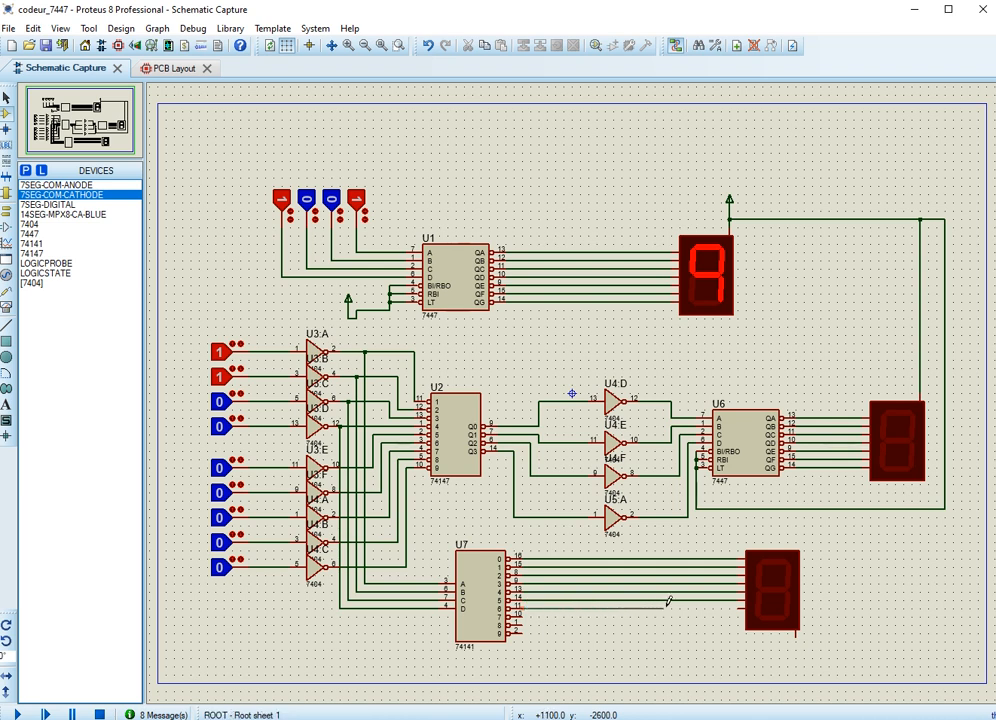
{"action": "left_click", "coordinate": [744, 604]}
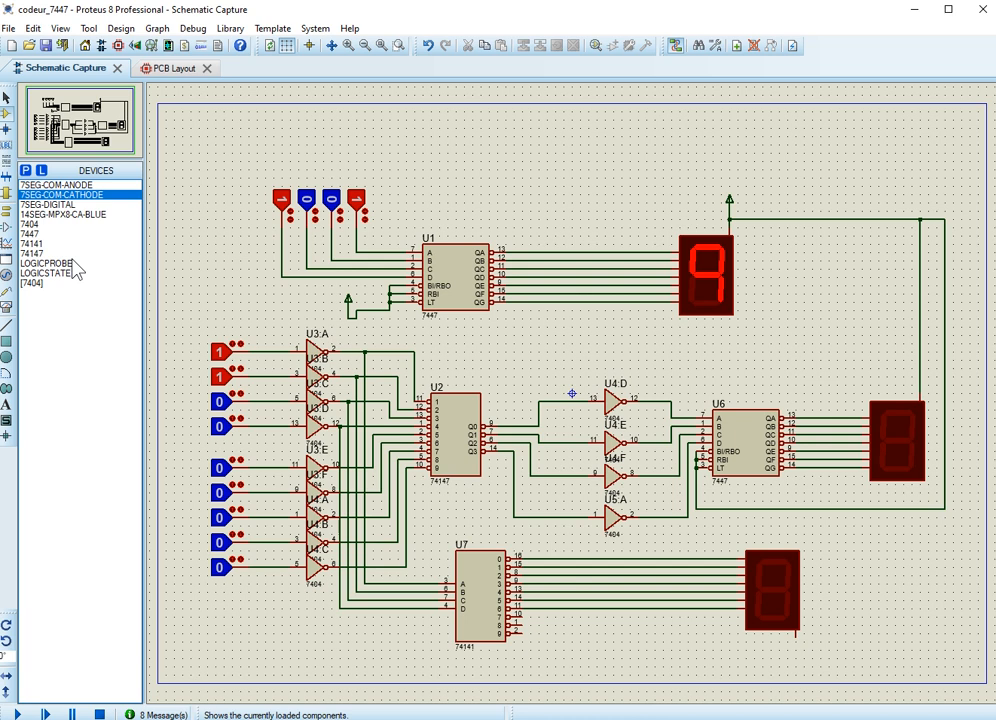
Step: Place a GROUND terminal below the common-cathode display and wire it to the display's common pin
{"action": "left_click", "coordinate": [8, 172]}
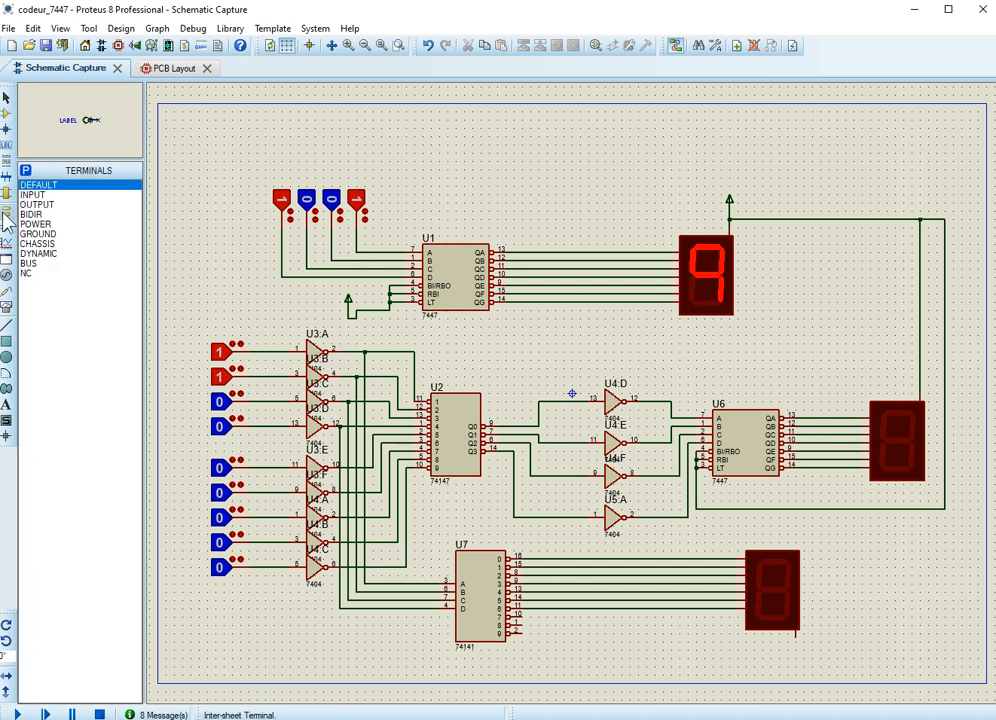
{"action": "left_click", "coordinate": [38, 233]}
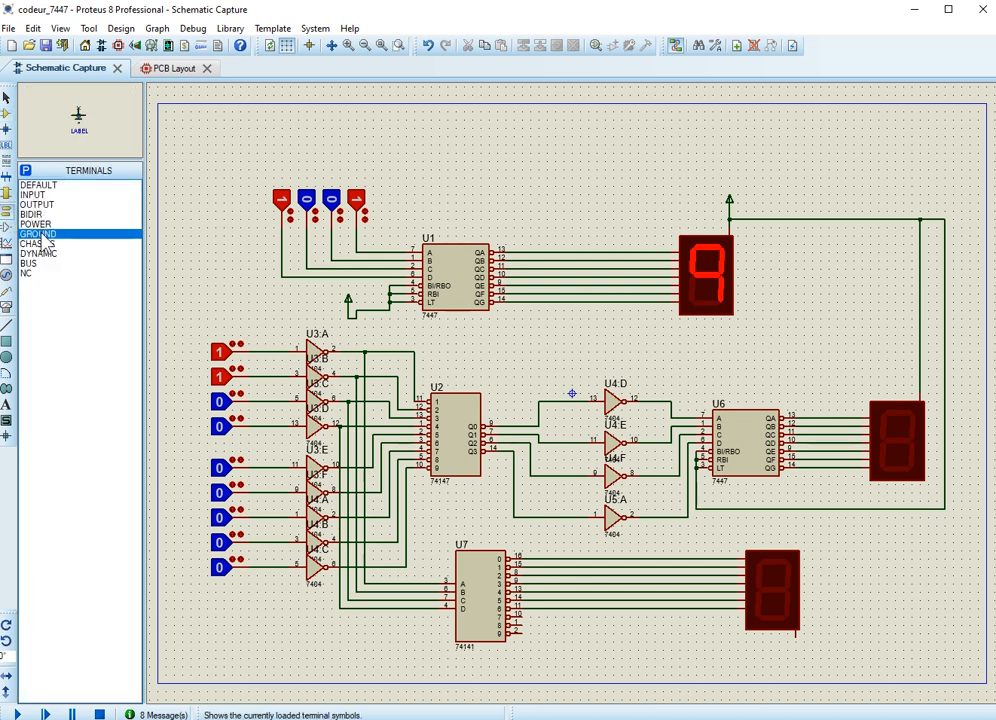
{"action": "left_click", "coordinate": [836, 660]}
{"action": "left_click", "coordinate": [840, 654]}
{"action": "left_click", "coordinate": [797, 634]}
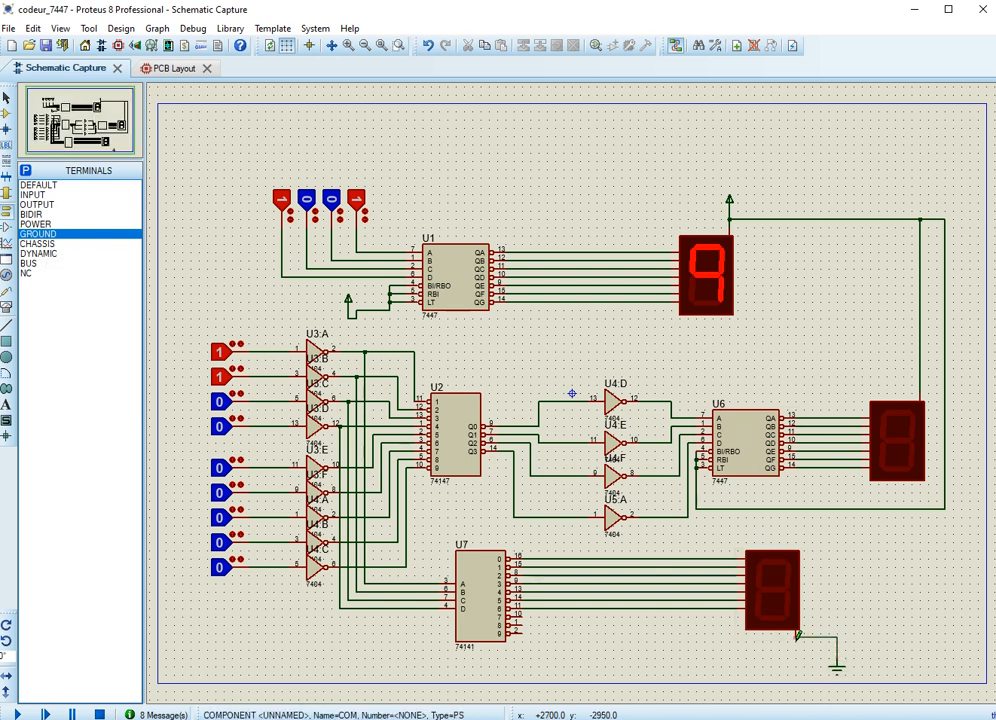
Step: Run the simulation and toggle the first four encoder inputs, ending with U3:A, U3:C and U3:D at 1 and U3:B at 0
{"action": "left_click", "coordinate": [18, 713]}
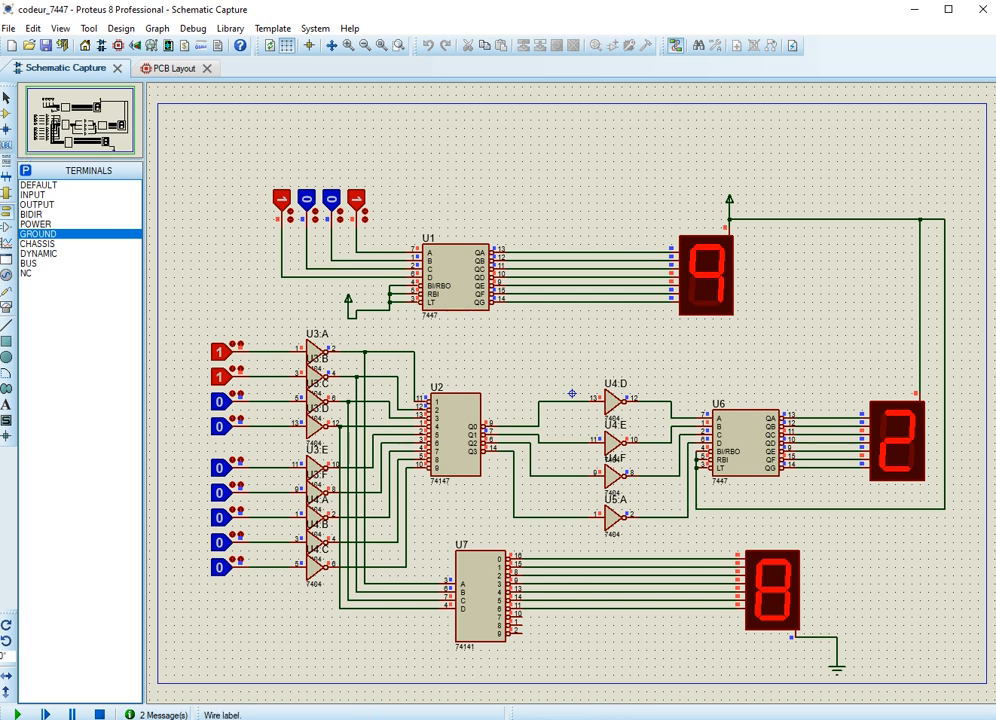
{"action": "left_click", "coordinate": [219, 376]}
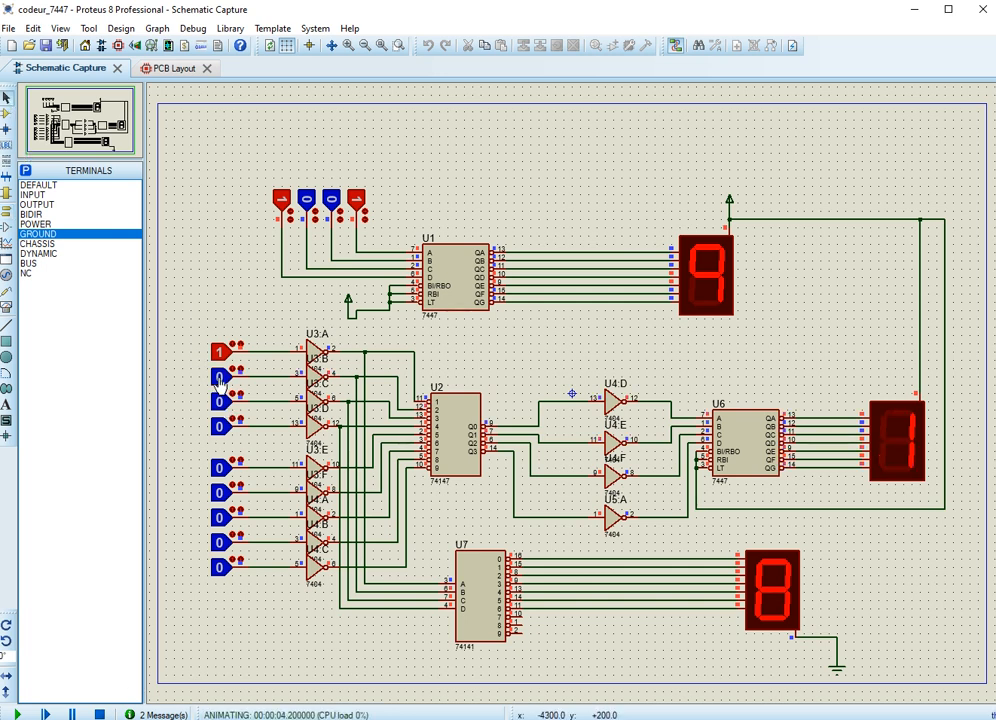
{"action": "left_click", "coordinate": [220, 355]}
{"action": "left_click", "coordinate": [220, 355]}
{"action": "left_click", "coordinate": [220, 402]}
{"action": "left_click", "coordinate": [220, 426]}
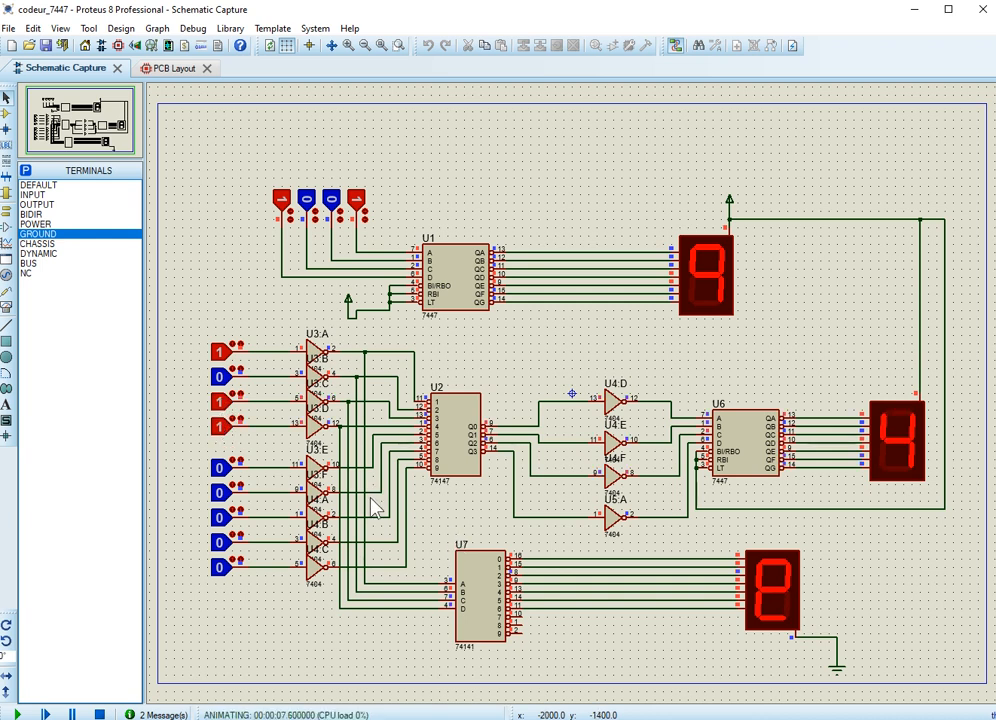
Step: Toggle the logic inputs until U3:A, U3:B and U3:C are at 1 and U3:D is at 0
{"action": "left_click", "coordinate": [230, 410]}
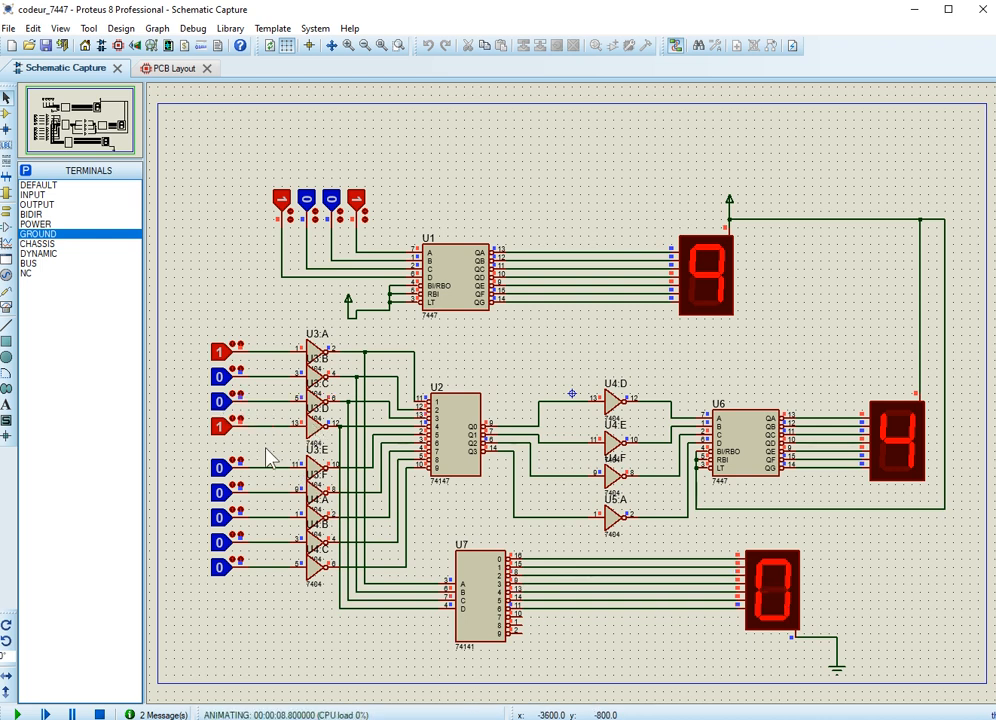
{"action": "left_click", "coordinate": [220, 402]}
{"action": "left_click", "coordinate": [220, 426]}
{"action": "left_click", "coordinate": [219, 378]}
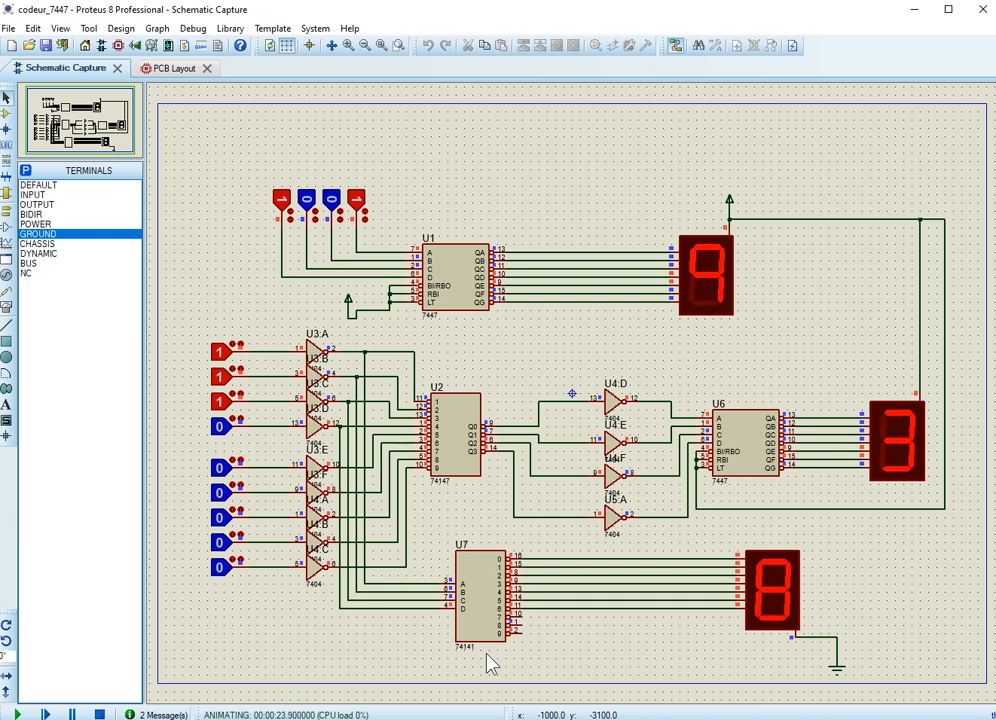
Step: Switch the U3:D logic input to 1 and U3:B to 0, toggling U3:C off and back to 1
{"action": "left_click", "coordinate": [219, 402]}
{"action": "left_click", "coordinate": [220, 427]}
{"action": "left_click", "coordinate": [220, 402]}
{"action": "left_click", "coordinate": [224, 377]}
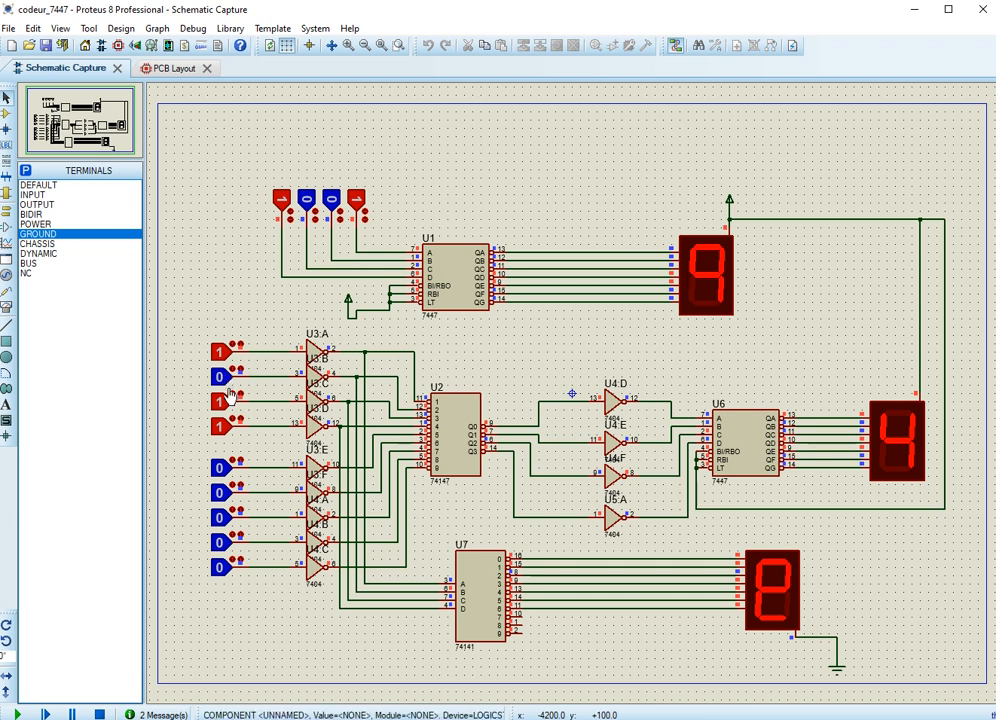
Step: Clear the U3:C and U3:D logic inputs, set U3:D back to 1, and switch U3:A to 0
{"action": "left_click", "coordinate": [220, 402]}
{"action": "left_click", "coordinate": [220, 427]}
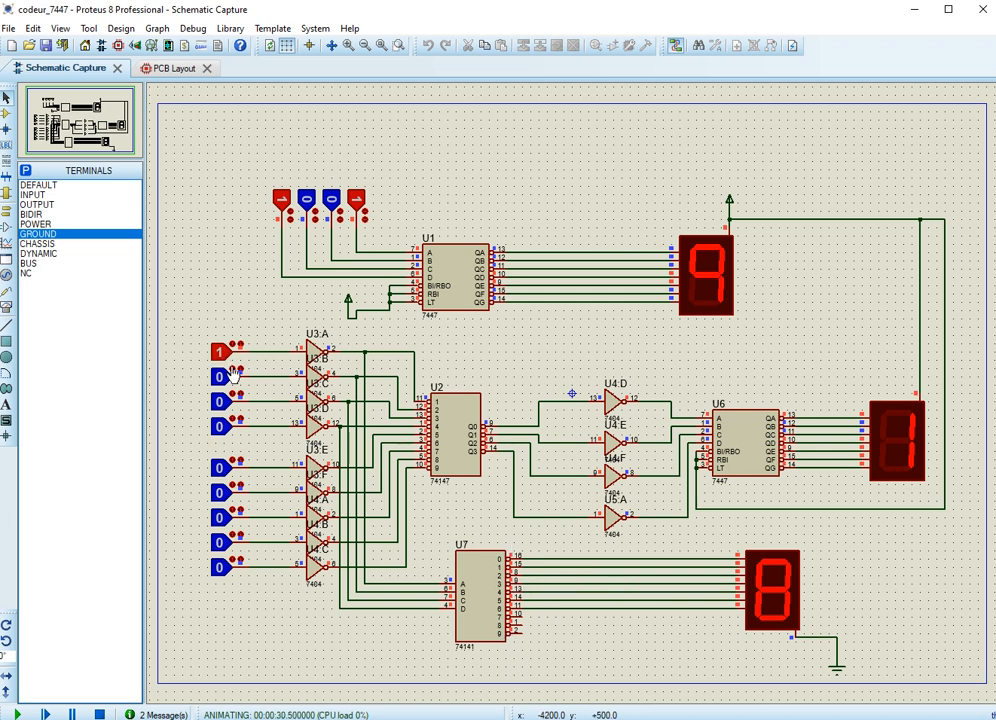
{"action": "left_click", "coordinate": [221, 428]}
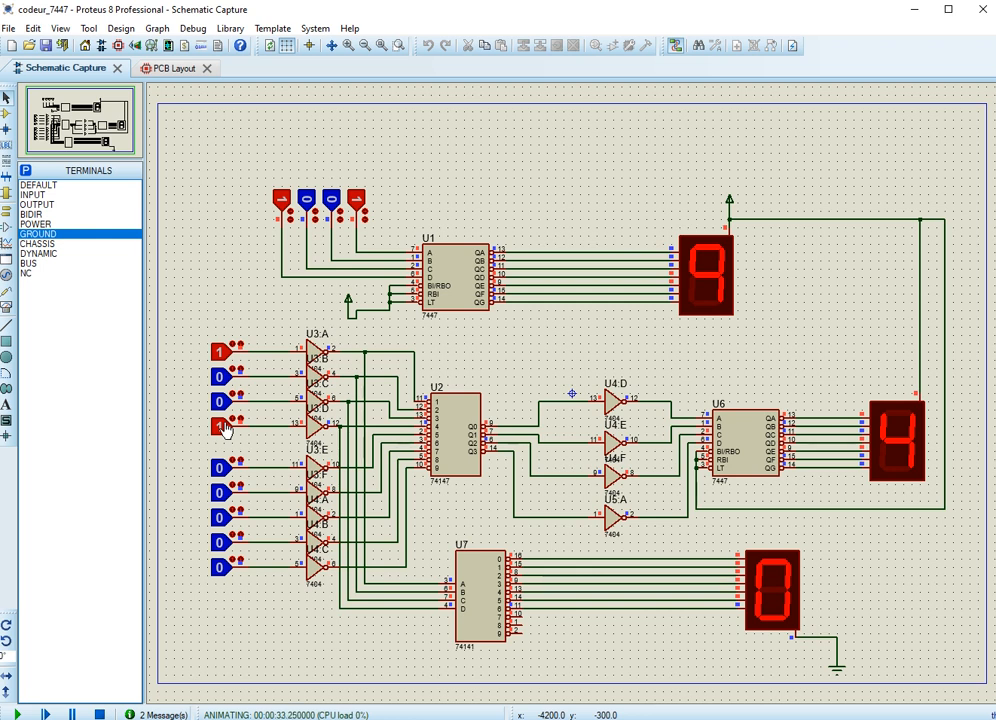
{"action": "left_click", "coordinate": [222, 354]}
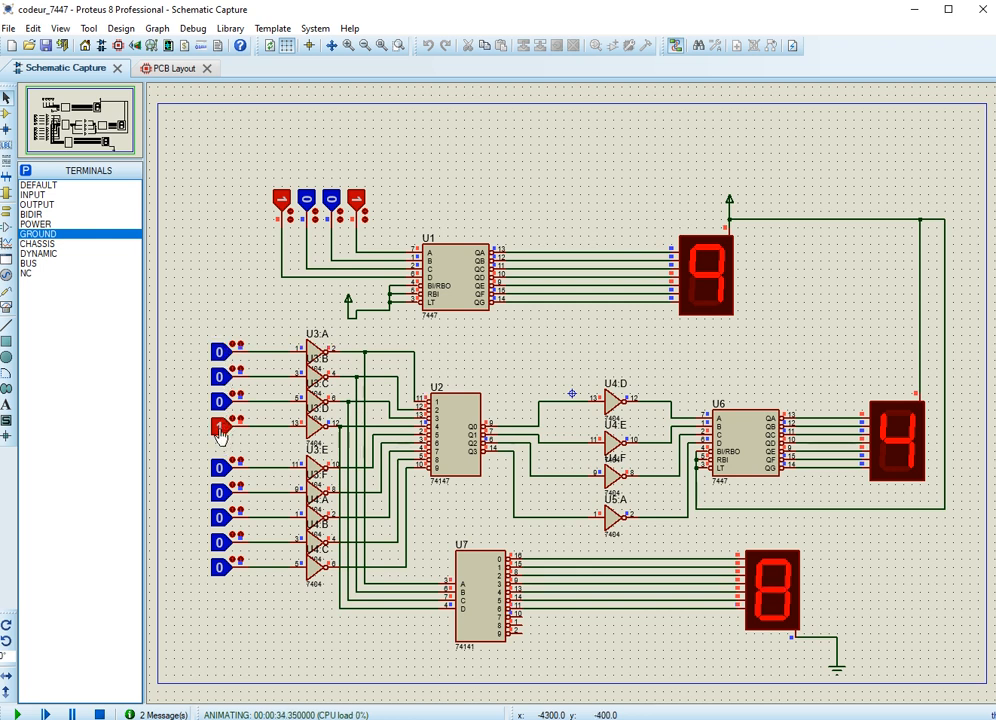